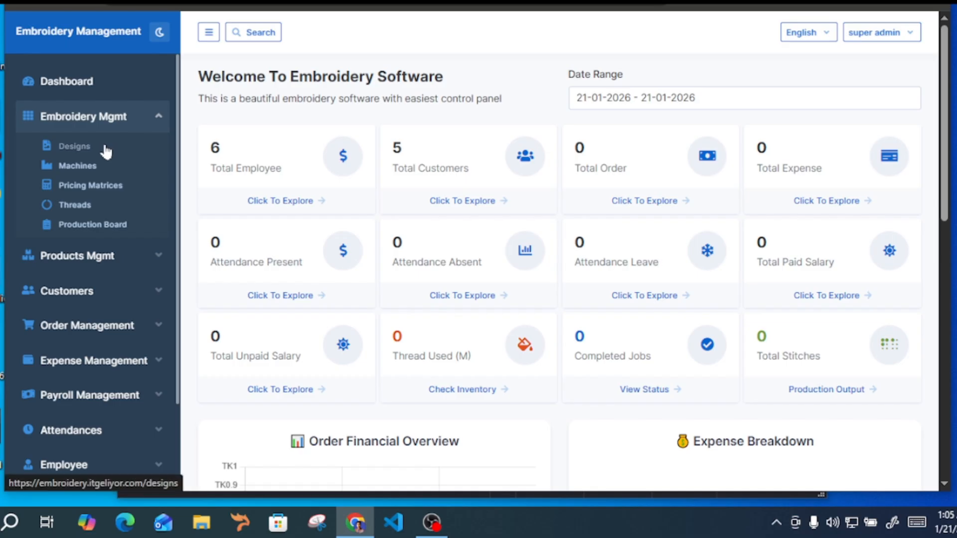
Open the embroidery Designs page and look over the filter options and the list of designs
left_click(103, 151)
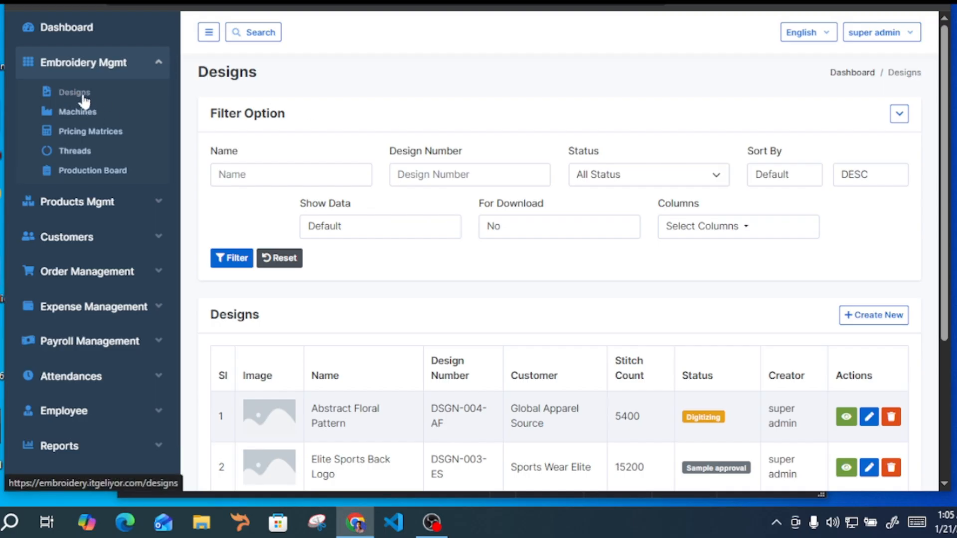
scroll(559, 354, "down", 4)
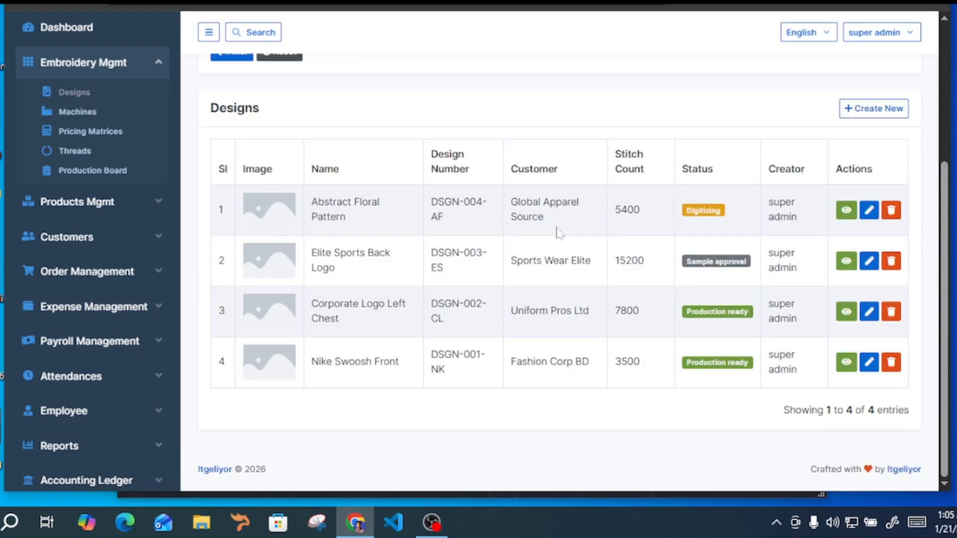
scroll(546, 191, "up", 4)
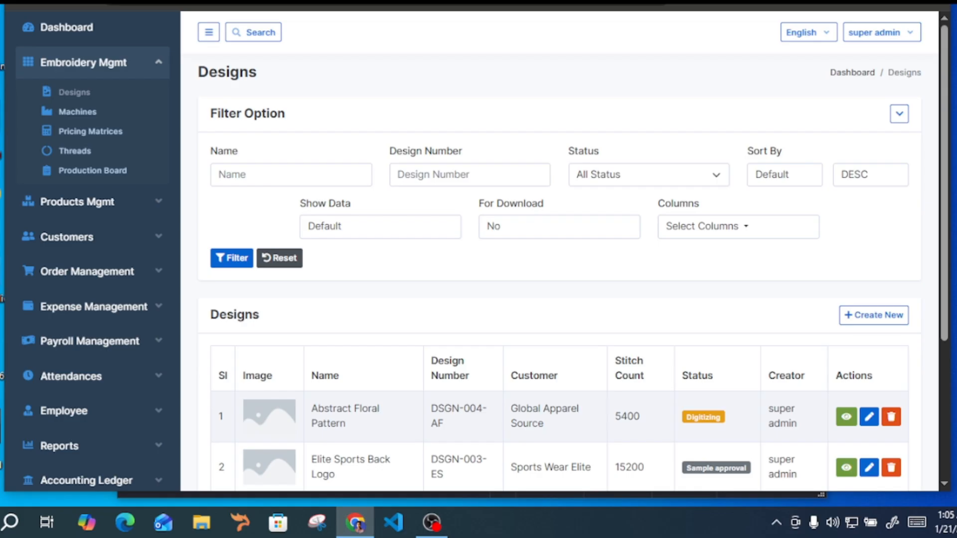
Filter the designs list by the name "Abstract" and reset the filter
left_click_drag(209, 114, 286, 114)
left_click(298, 175)
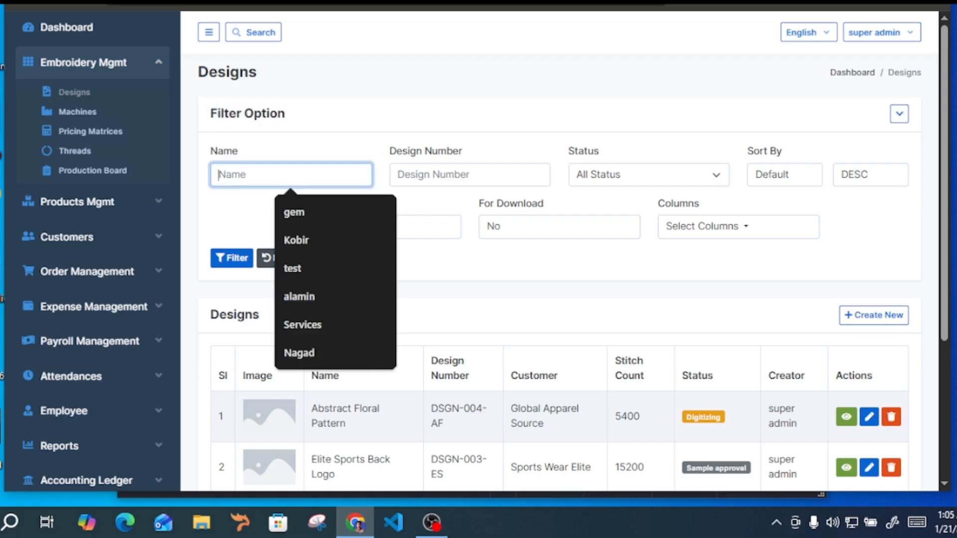
double_click(331, 408)
key("ctrl+c")
left_click(240, 174)
key("ctrl+v")
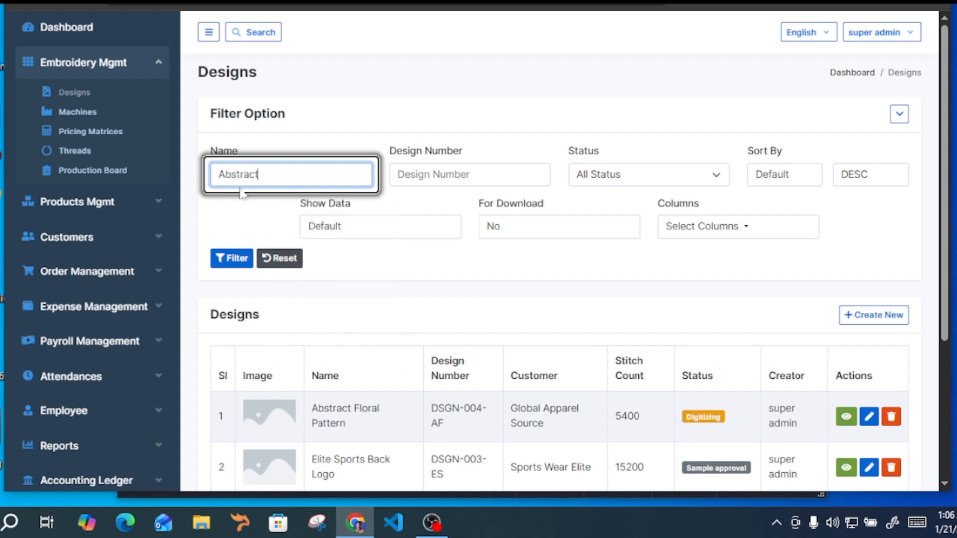
left_click(235, 258)
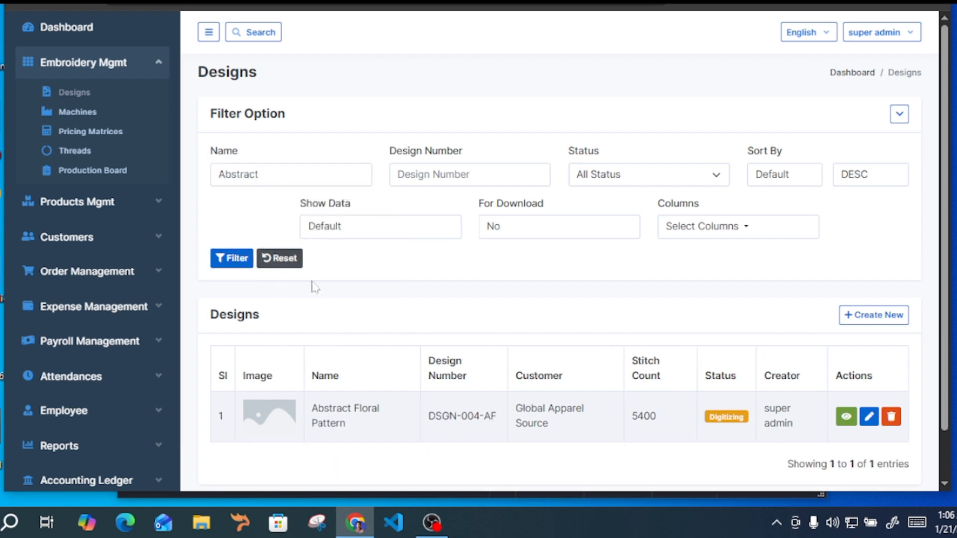
left_click(280, 259)
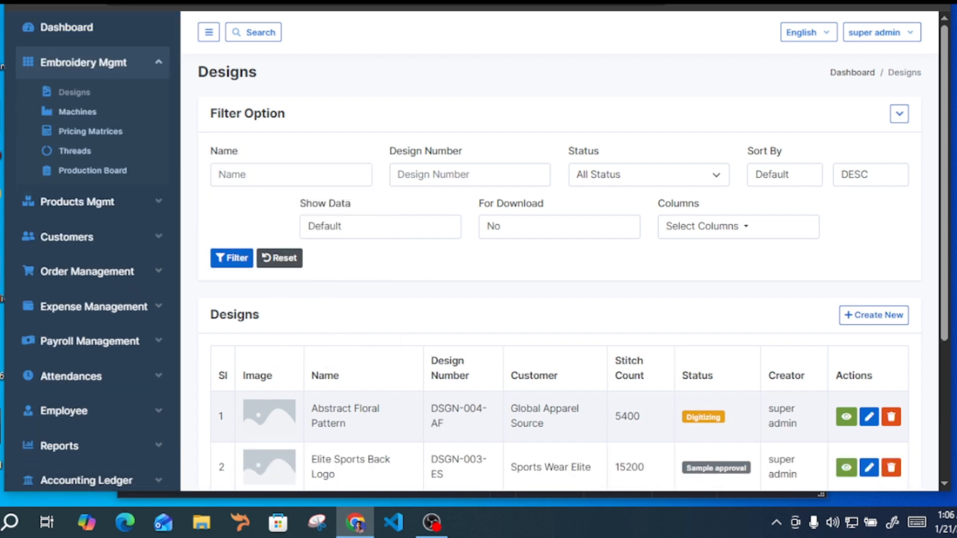
Filter the designs list by the design number "DSGN", check the matching rows and reset the filter
double_click(446, 409)
key("ctrl+c")
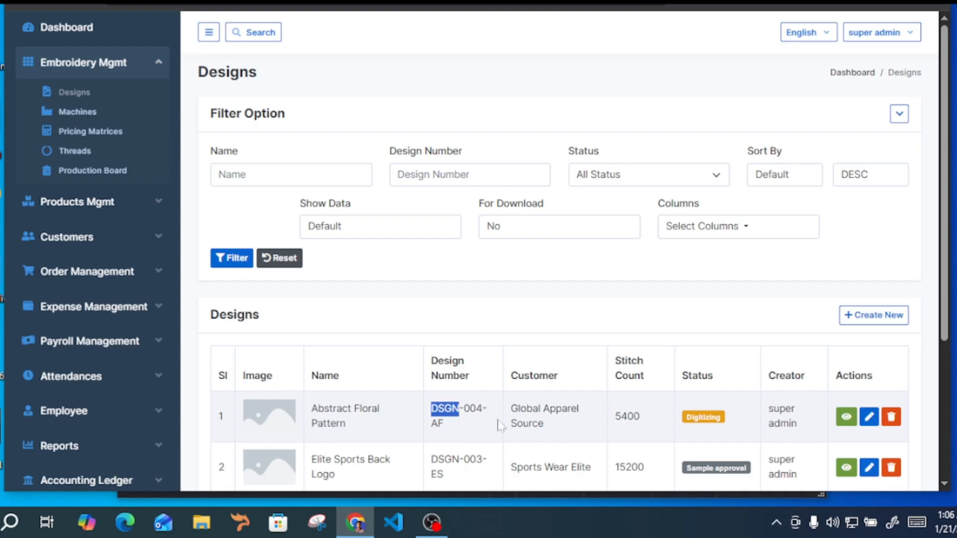
left_click(469, 174)
key("ctrl+v")
left_click(230, 259)
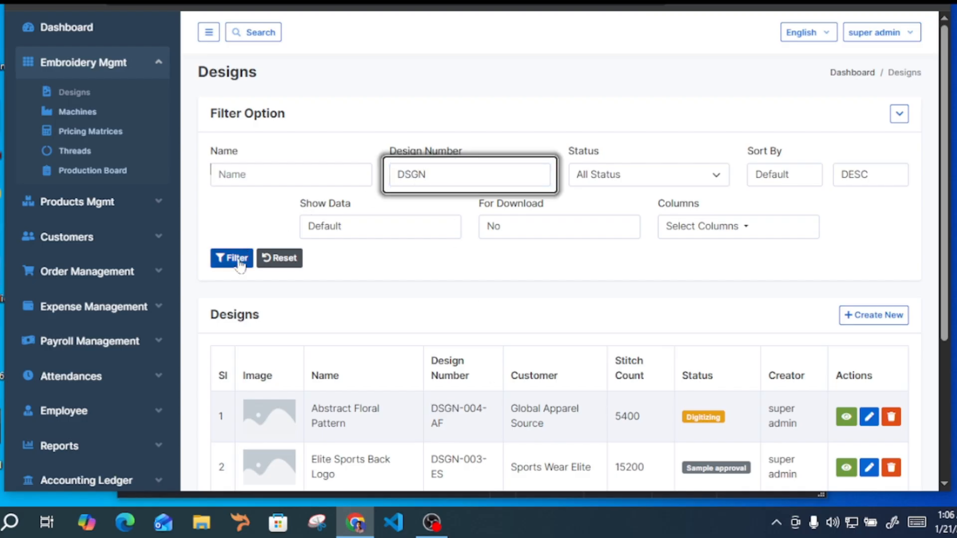
scroll(487, 295, "down", 4)
left_click_drag(424, 205, 452, 206)
left_click_drag(438, 257, 464, 254)
scroll(288, 294, "up", 4)
left_click(279, 258)
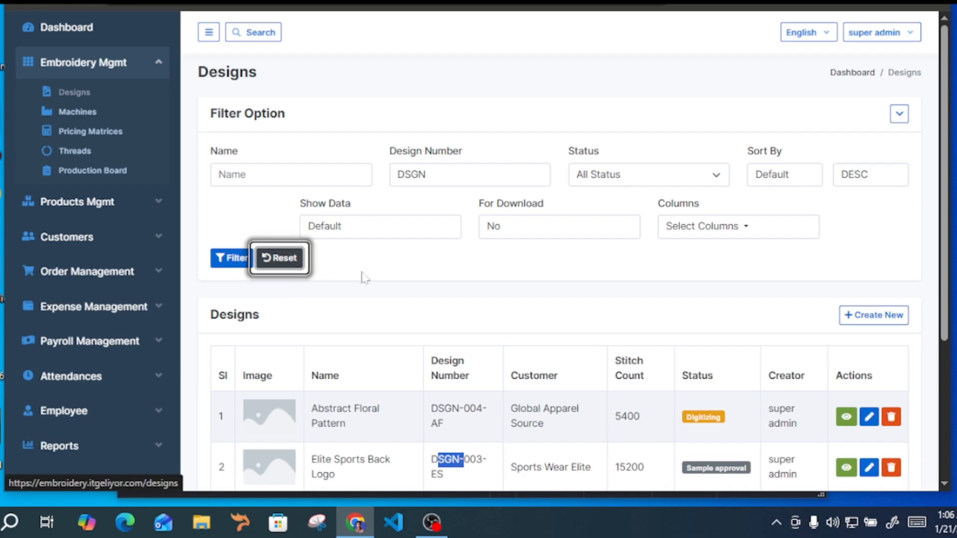
Filter the designs list by the Digitizing status and reset the filter
left_click(595, 178)
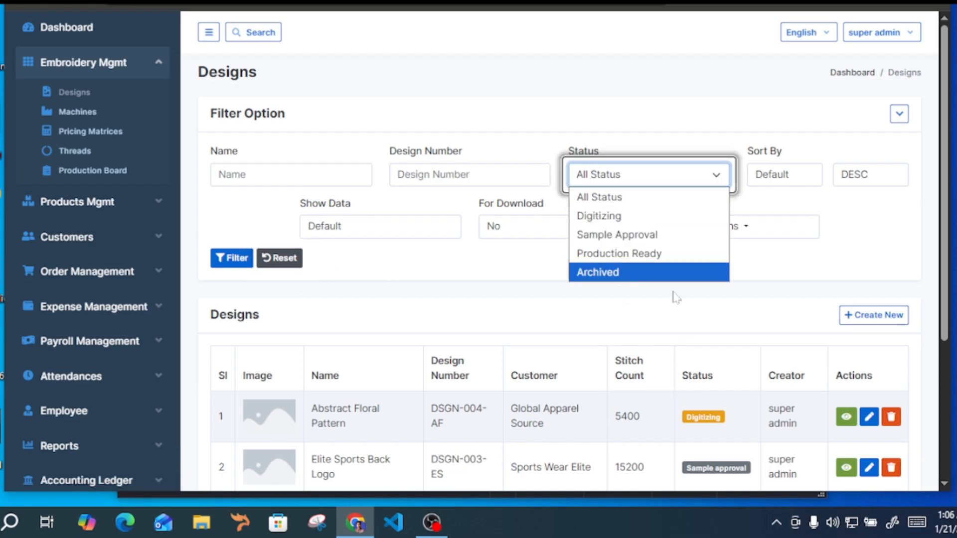
left_click(612, 219)
left_click(232, 257)
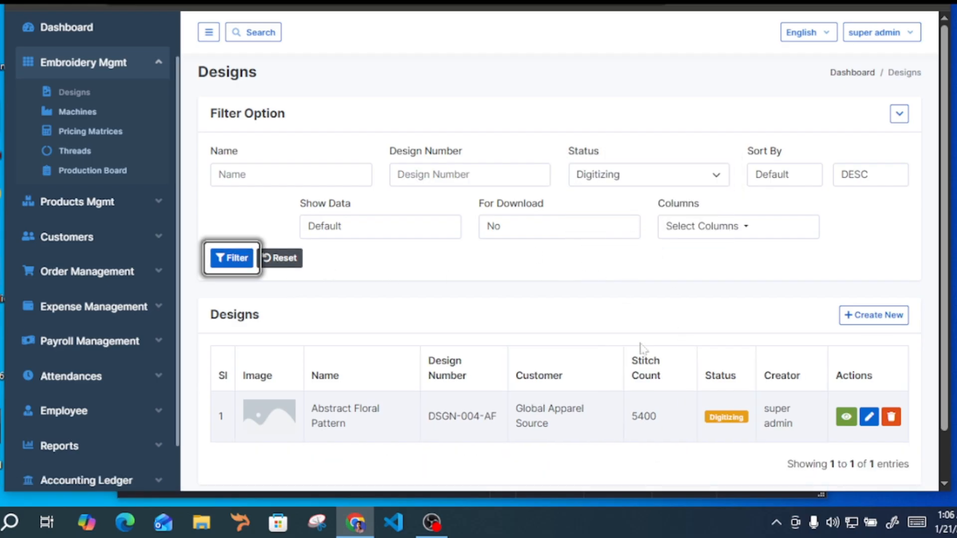
left_click(282, 260)
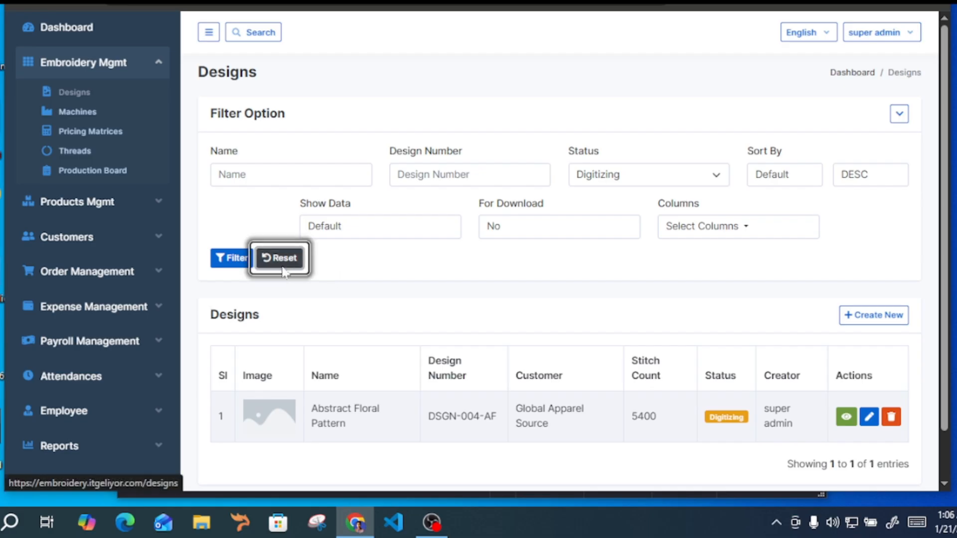
Sort the designs list by Design_number in DESC order and review the order of the design numbers
left_click(786, 182)
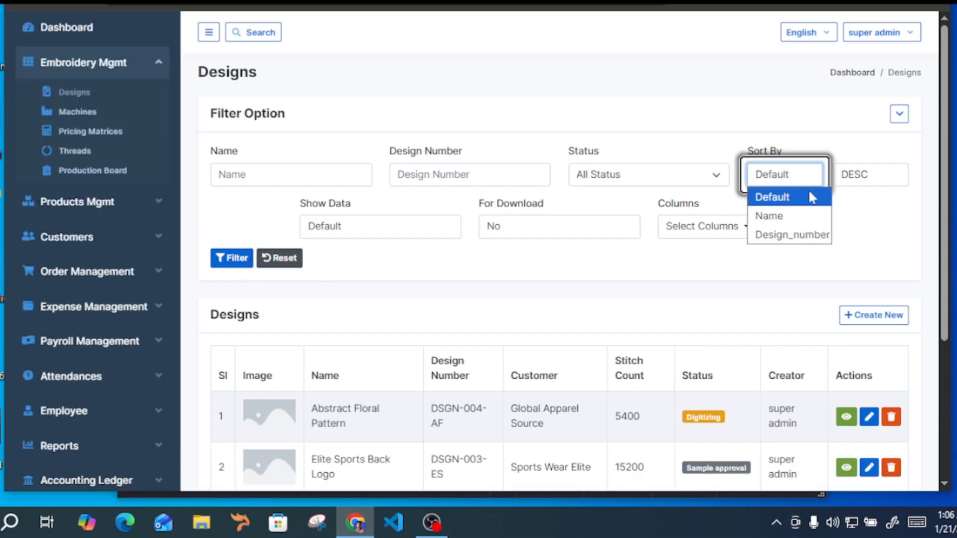
left_click(661, 342)
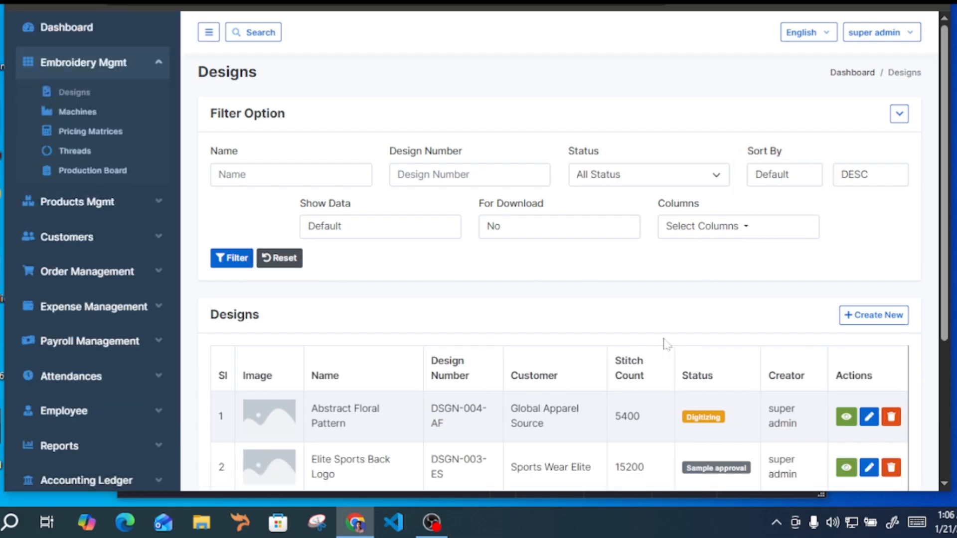
left_click(796, 185)
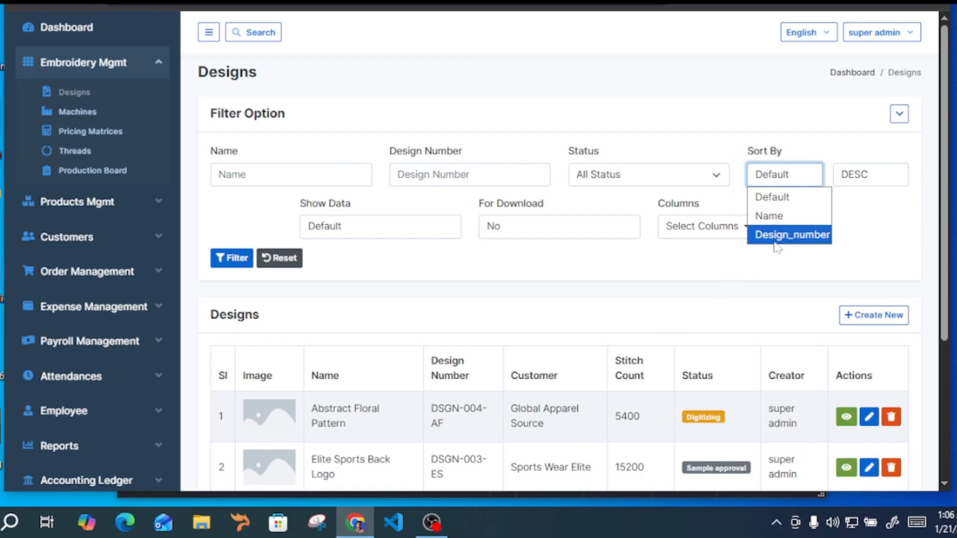
left_click(778, 235)
left_click(872, 178)
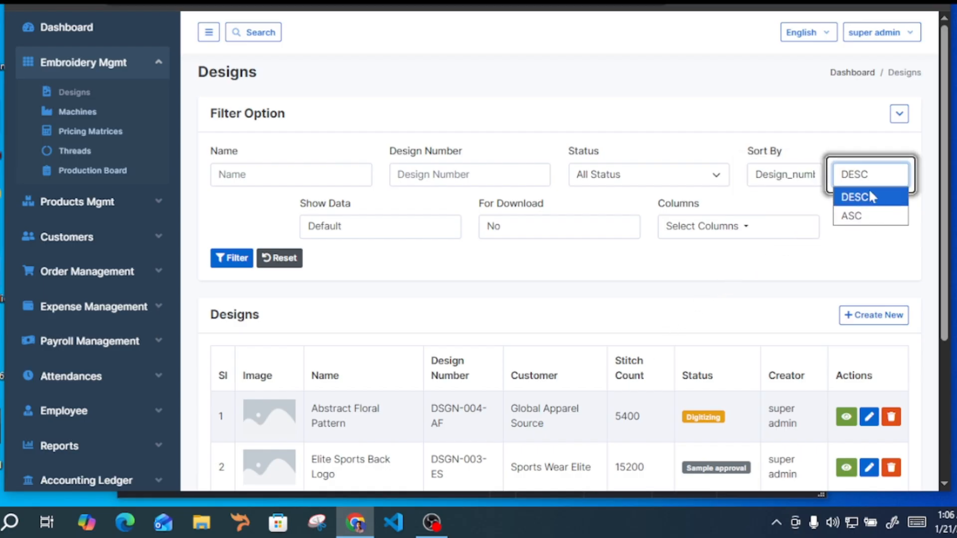
left_click(871, 197)
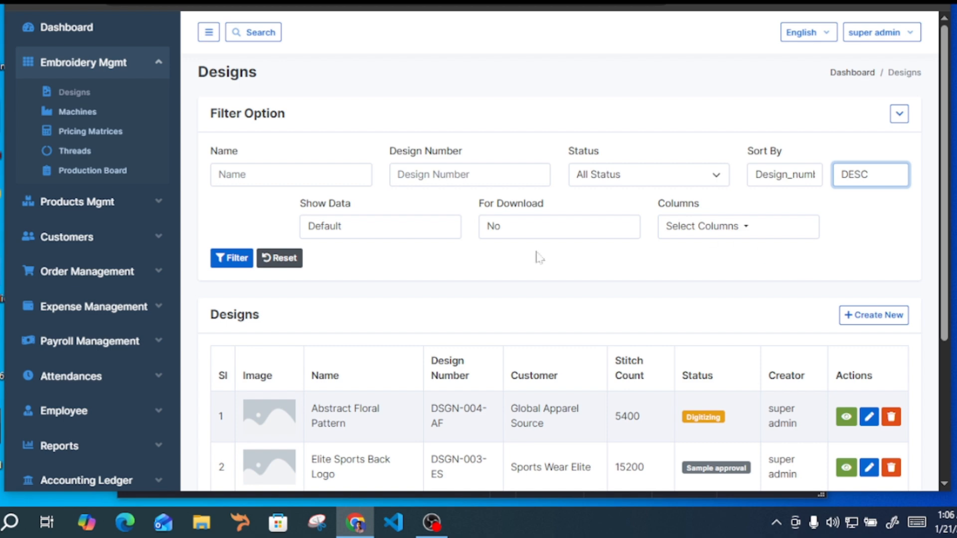
left_click(232, 262)
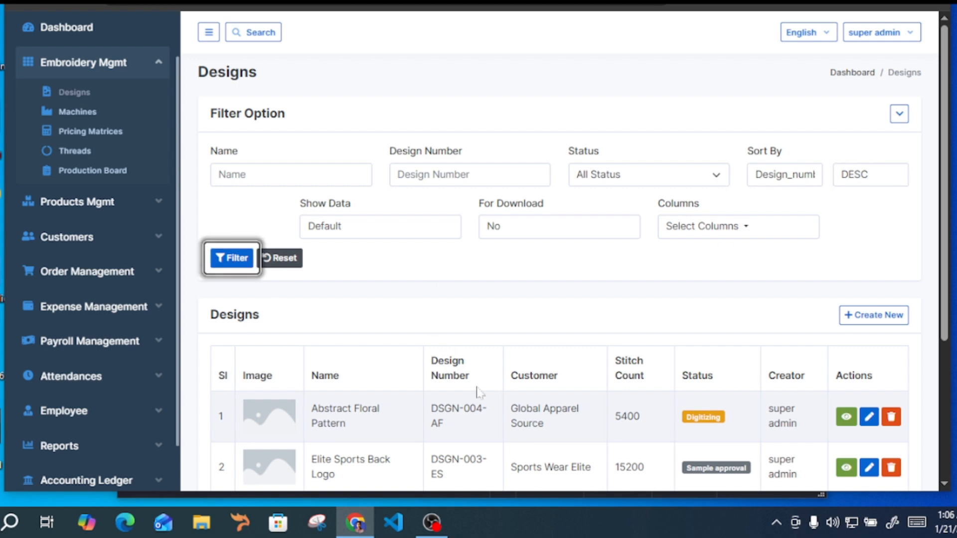
scroll(462, 420, "down", 4)
left_click_drag(445, 233, 491, 376)
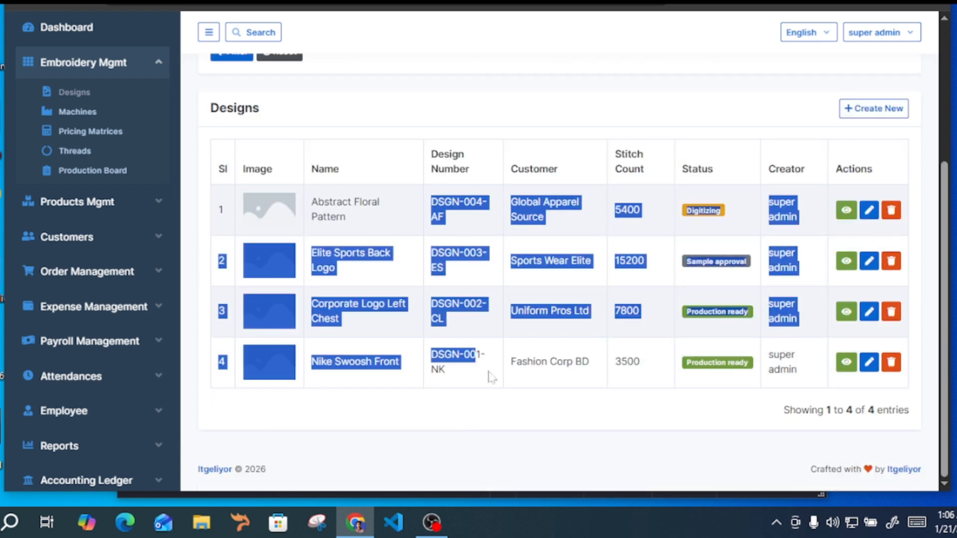
left_click(508, 392)
scroll(528, 359, "up", 4)
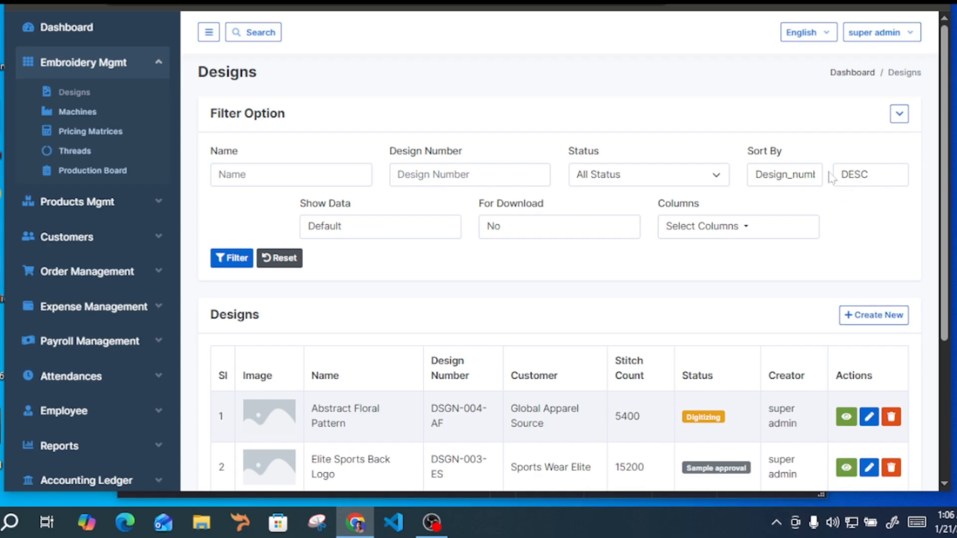
Switch the design number sorting to ASC, review the reordered rows and reset the filters
left_click(861, 175)
left_click(853, 216)
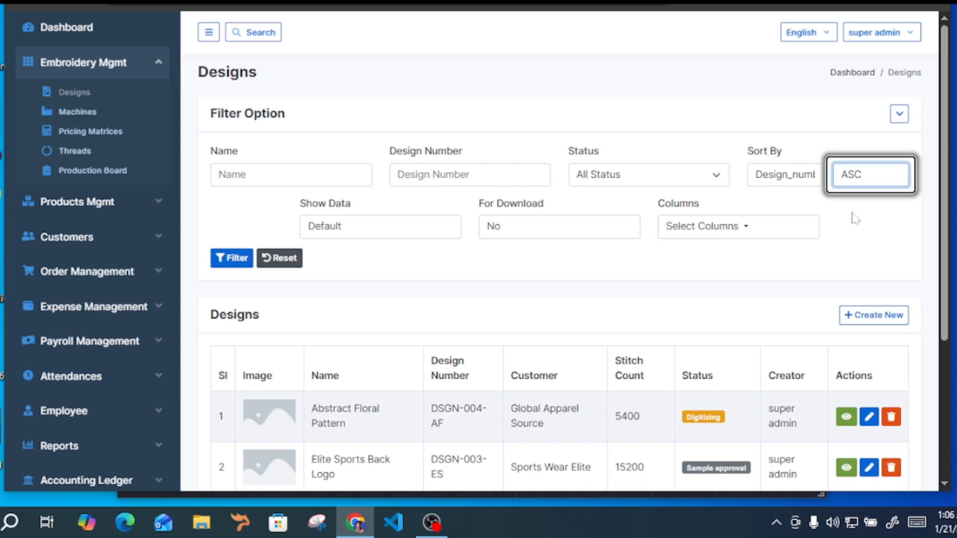
left_click(222, 259)
left_click_drag(432, 405, 482, 459)
scroll(479, 444, "down", 4)
left_click_drag(465, 310, 490, 323)
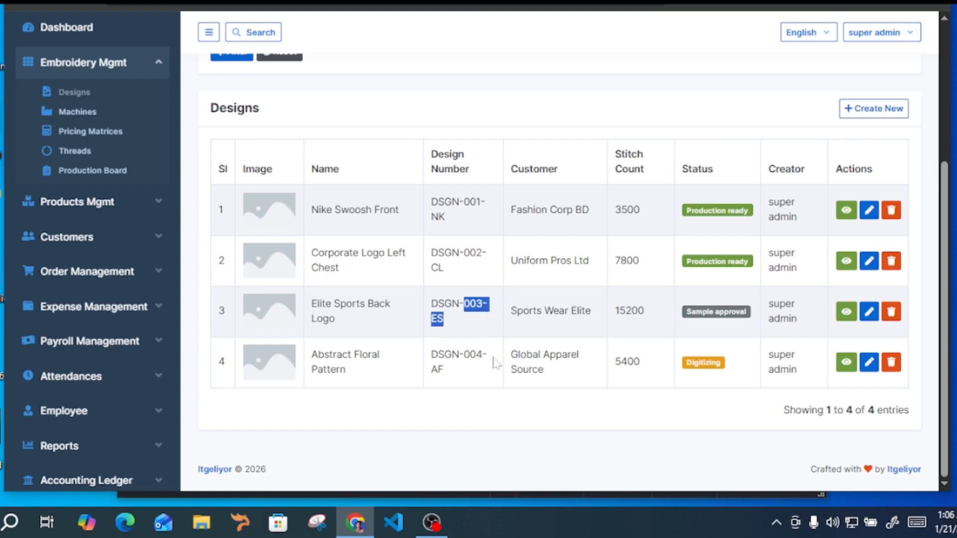
scroll(562, 279, "up", 4)
left_click(282, 259)
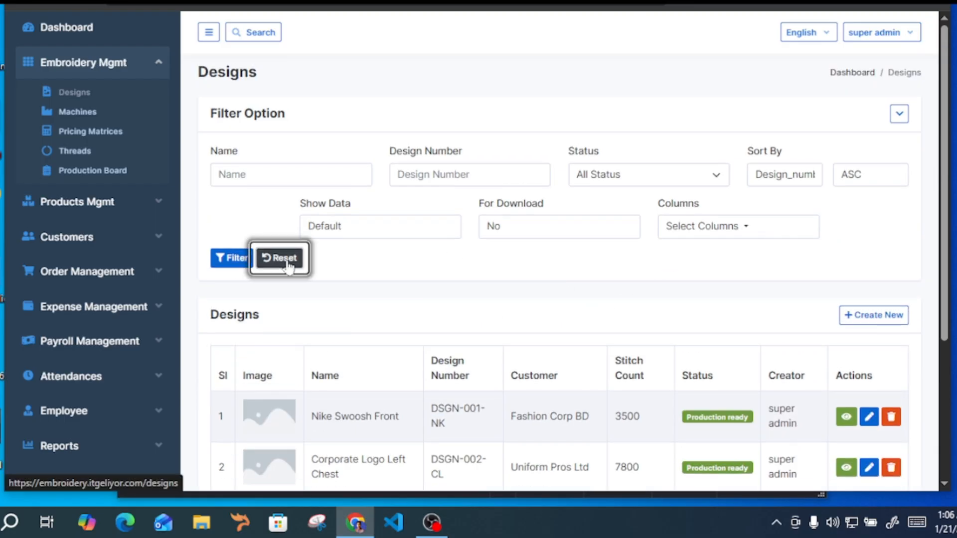
Examine the Show Data row-count choices and the entry count below the designs list
left_click(360, 227)
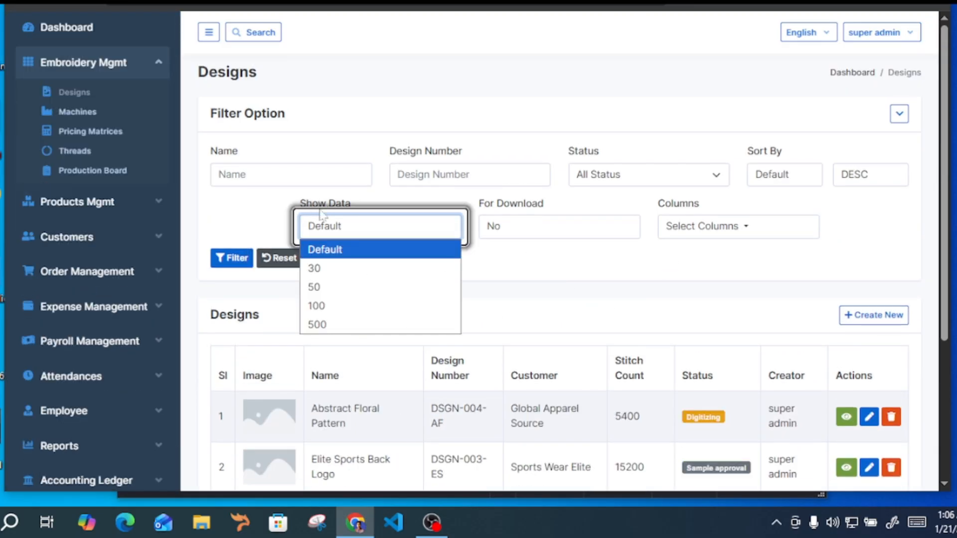
left_click(552, 294)
scroll(557, 375, "down", 4)
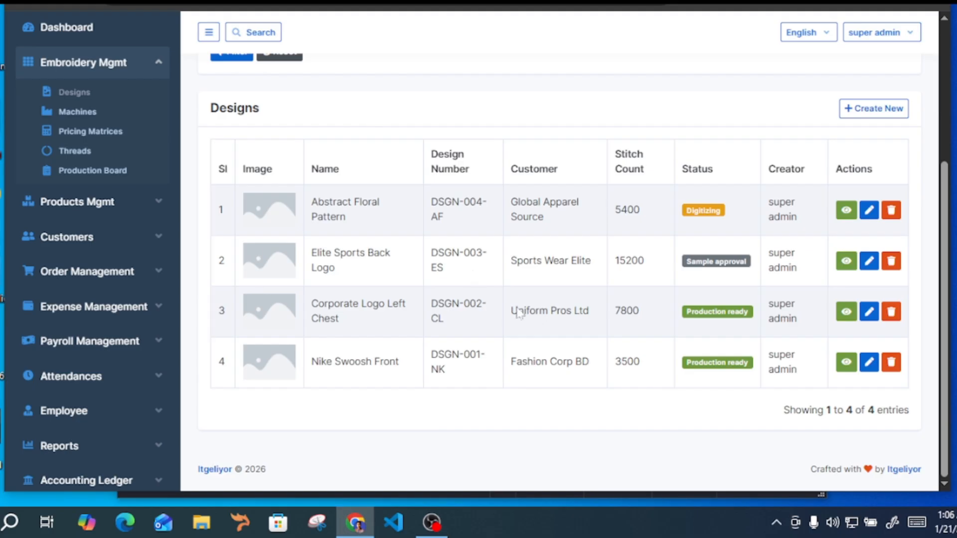
left_click_drag(844, 411, 910, 410)
scroll(410, 282, "up", 4)
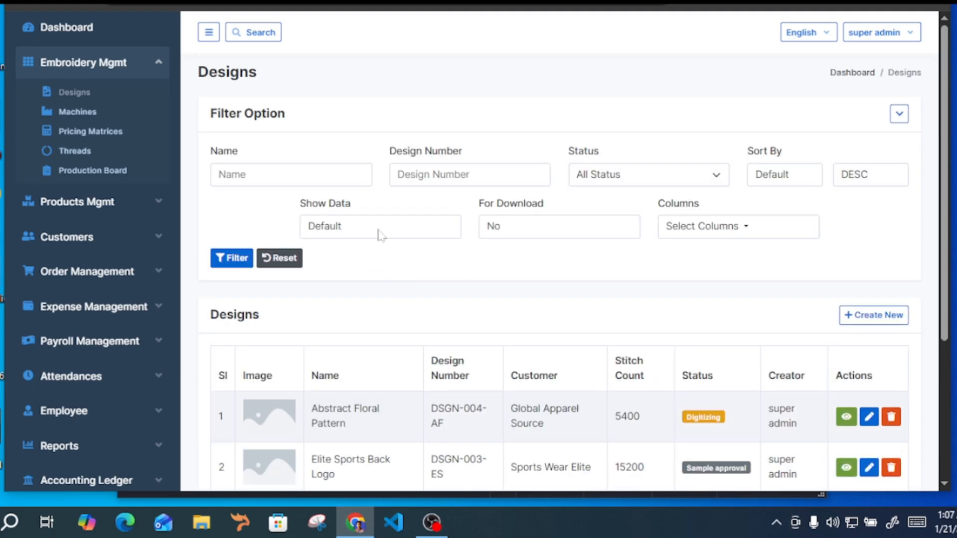
left_click(394, 231)
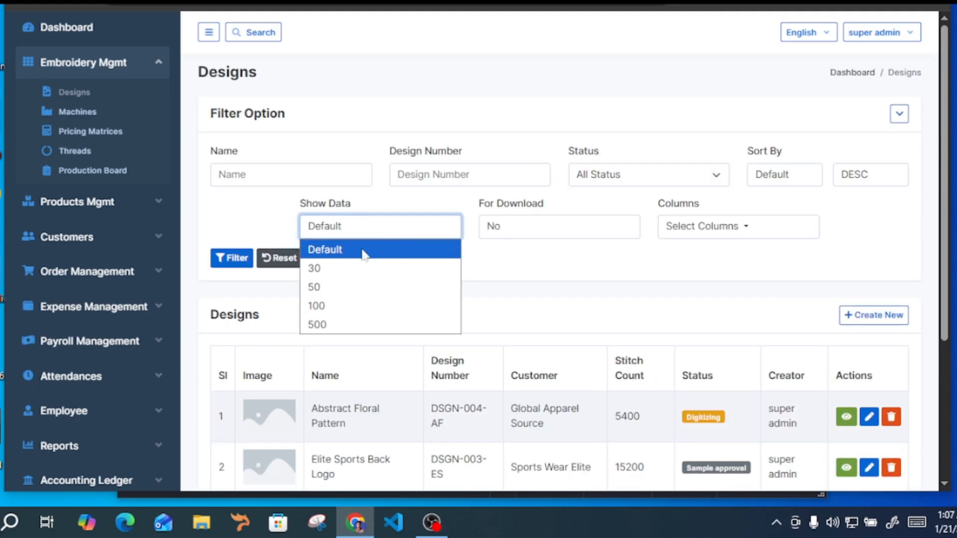
left_click(524, 296)
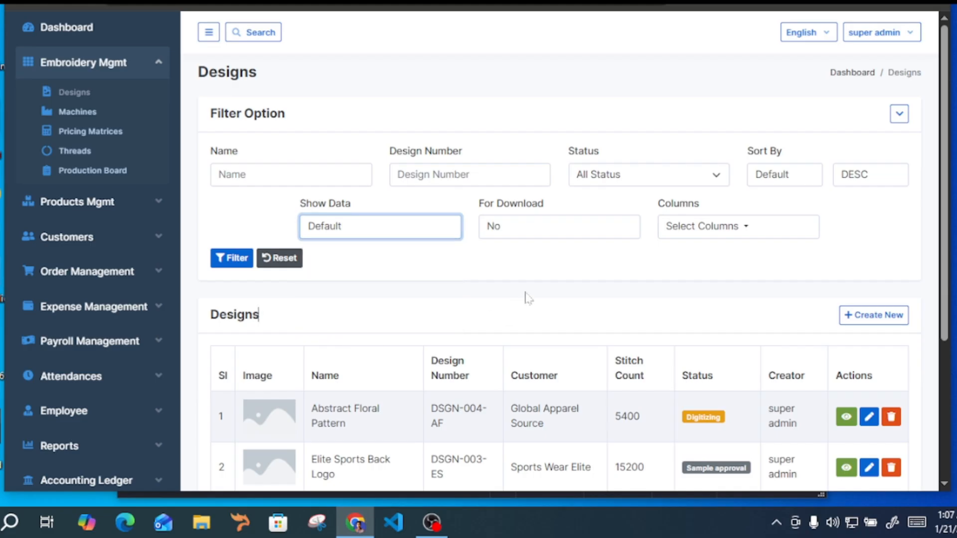
Examine the For Download format choices and the rows of the designs list
left_click_drag(492, 215, 522, 248)
left_click(509, 303)
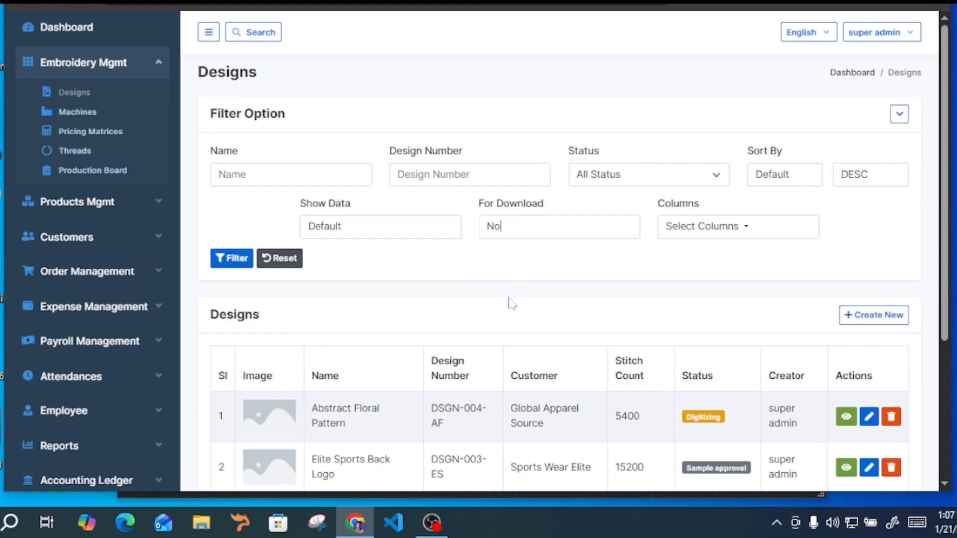
scroll(402, 237, "down", 4)
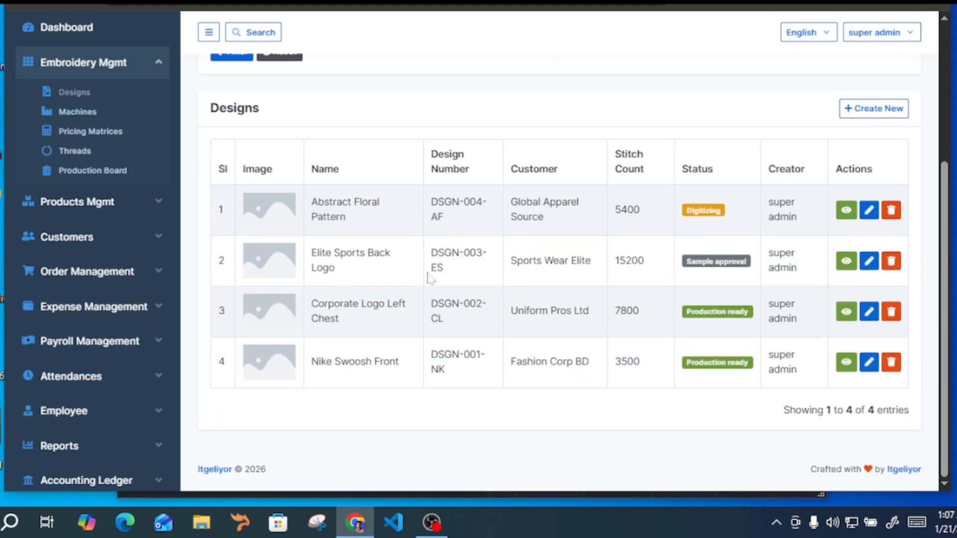
scroll(427, 277, "up", 4)
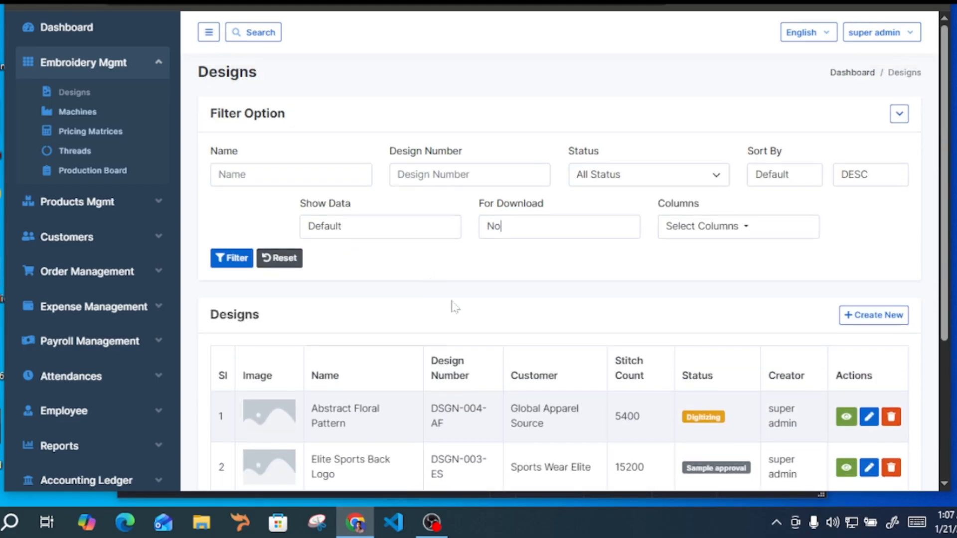
left_click(516, 232)
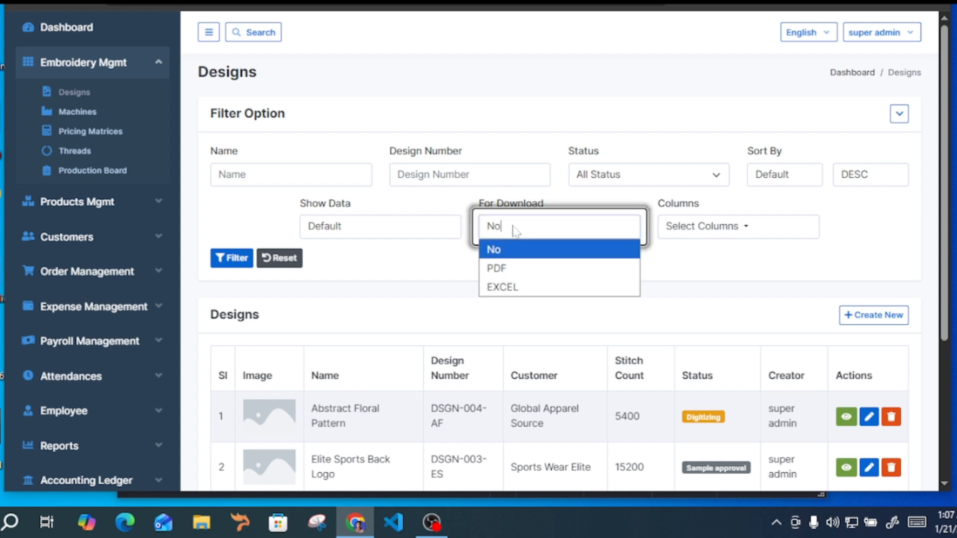
left_click(436, 276)
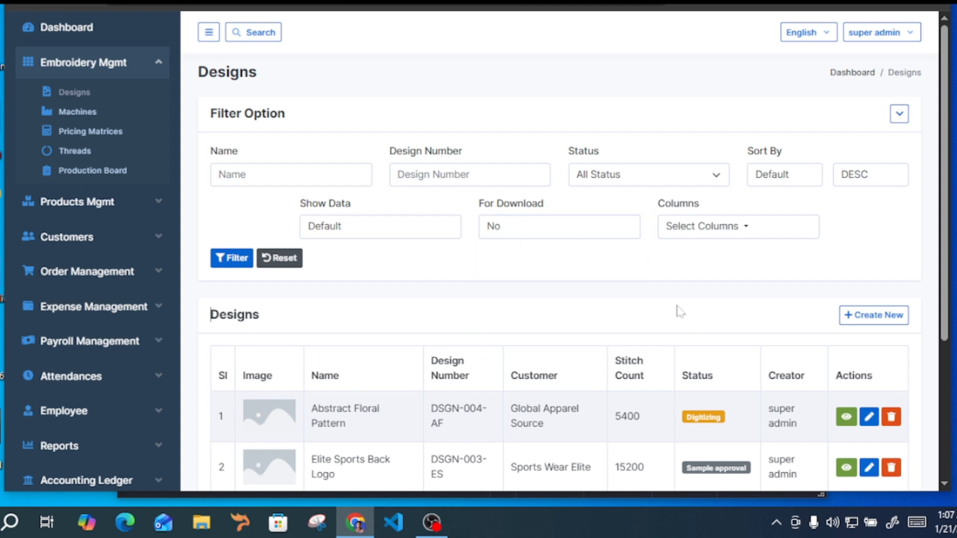
Download the designs list as the PDF designs-21-01-26.pdf, open it for review and close it
left_click(502, 233)
left_click(513, 269)
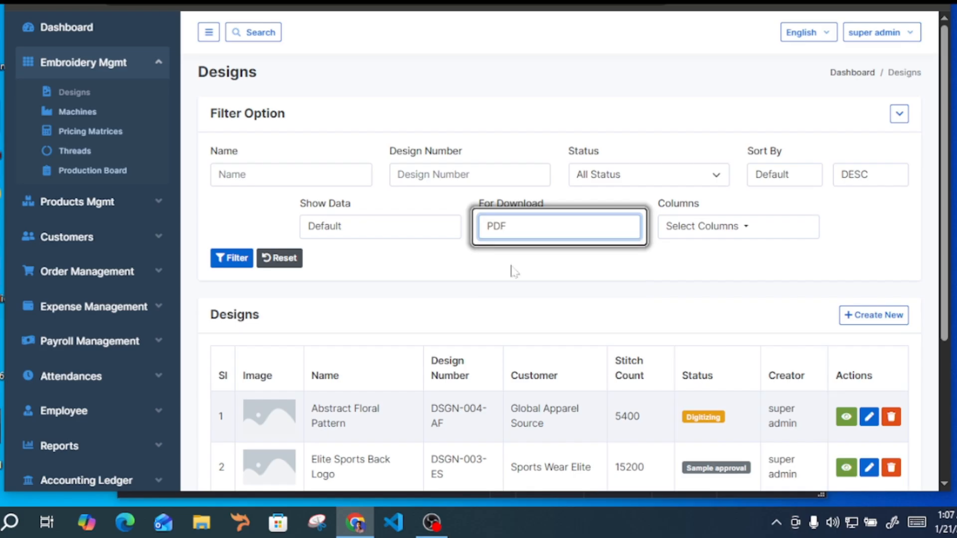
left_click(234, 263)
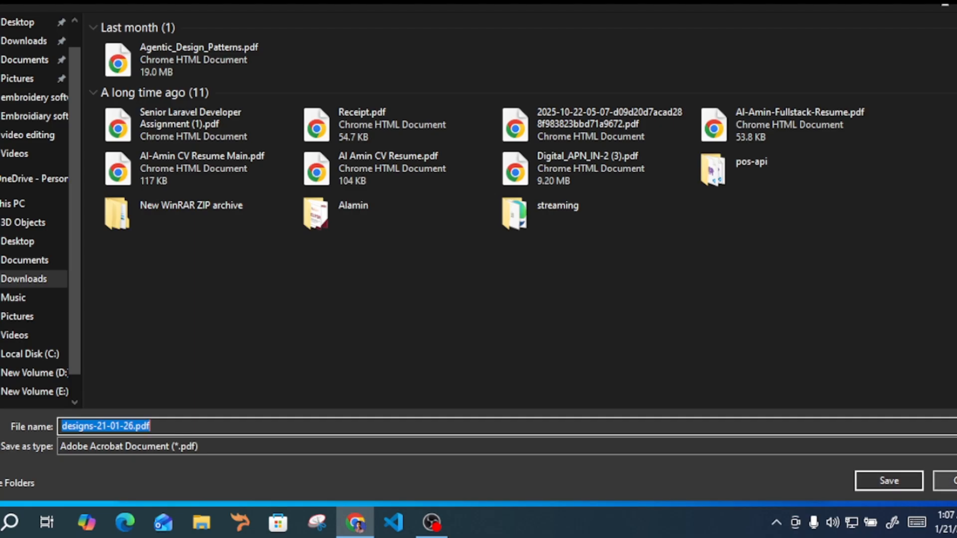
left_click(904, 480)
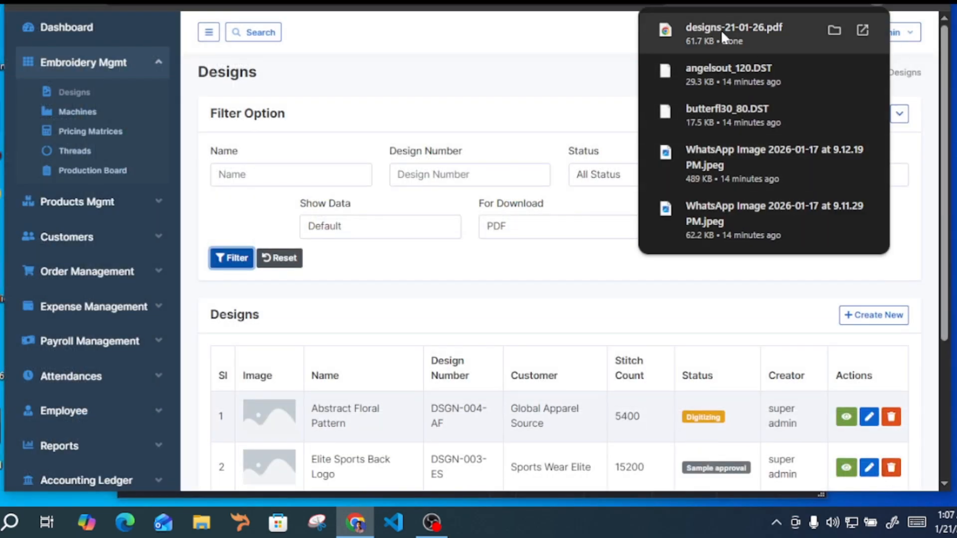
left_click(725, 32)
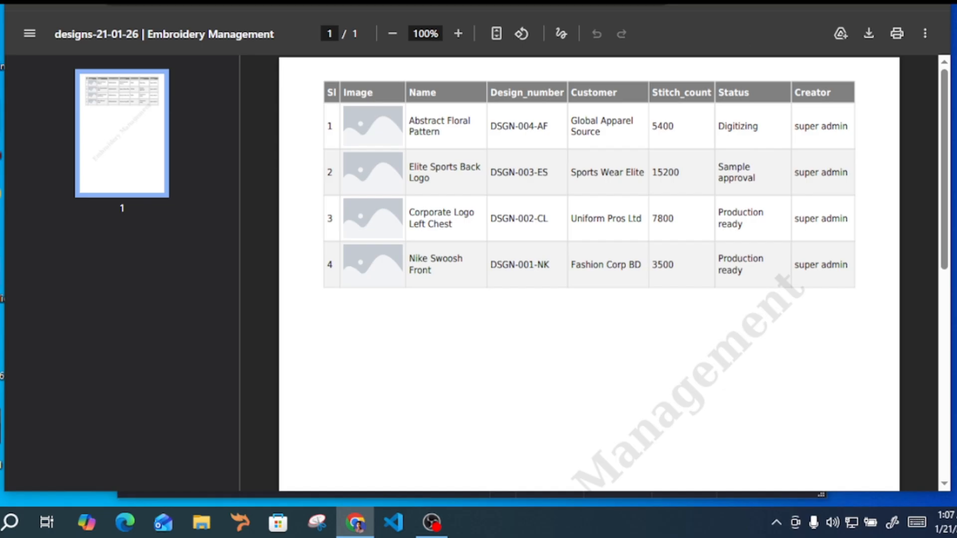
key("ctrl+w")
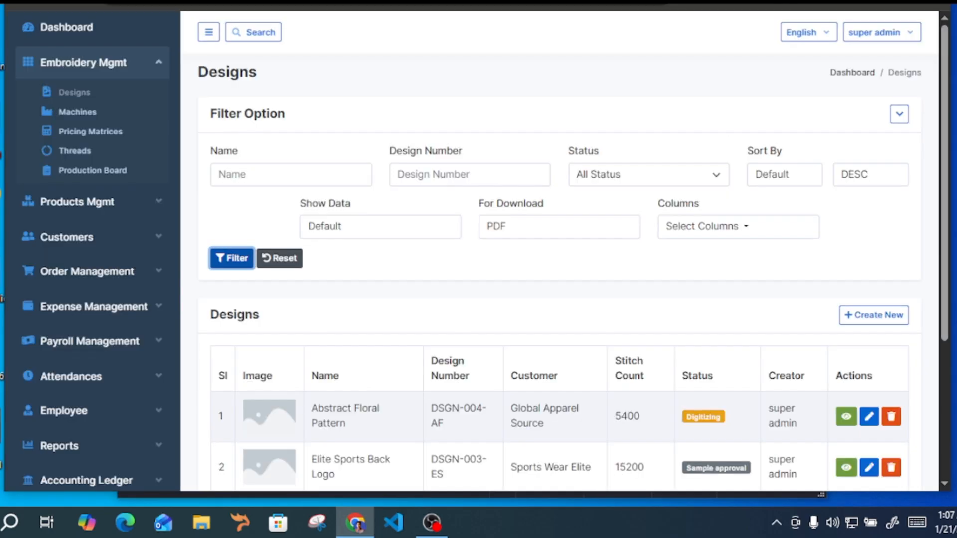
Examine the Columns filter option against the column headers of the designs table
double_click(657, 205)
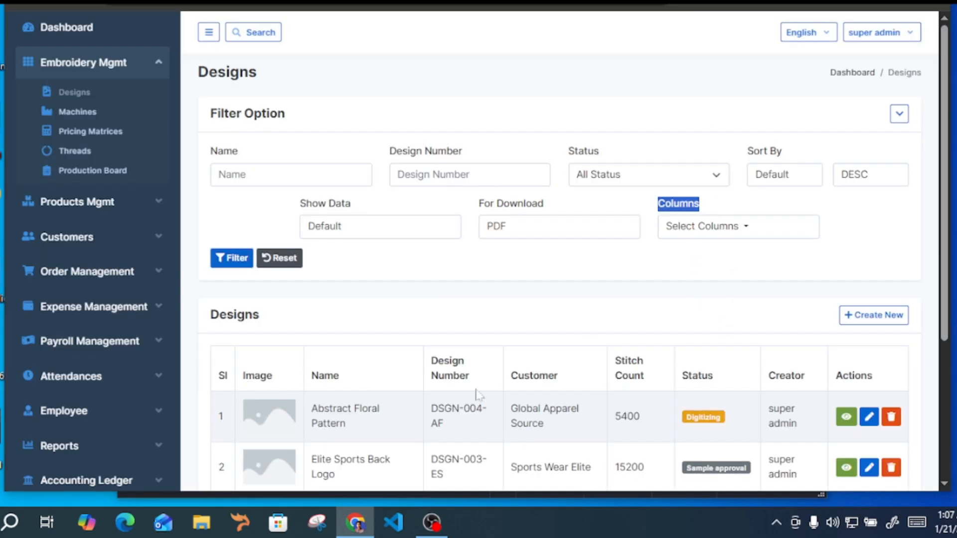
left_click_drag(866, 370, 213, 365)
scroll(436, 341, "down", 5)
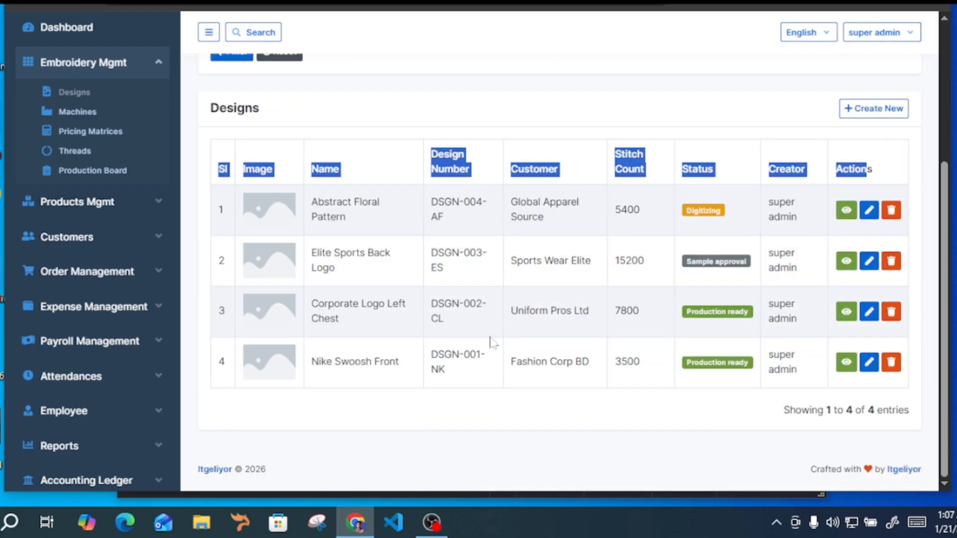
scroll(506, 333, "up", 5)
left_click(636, 316)
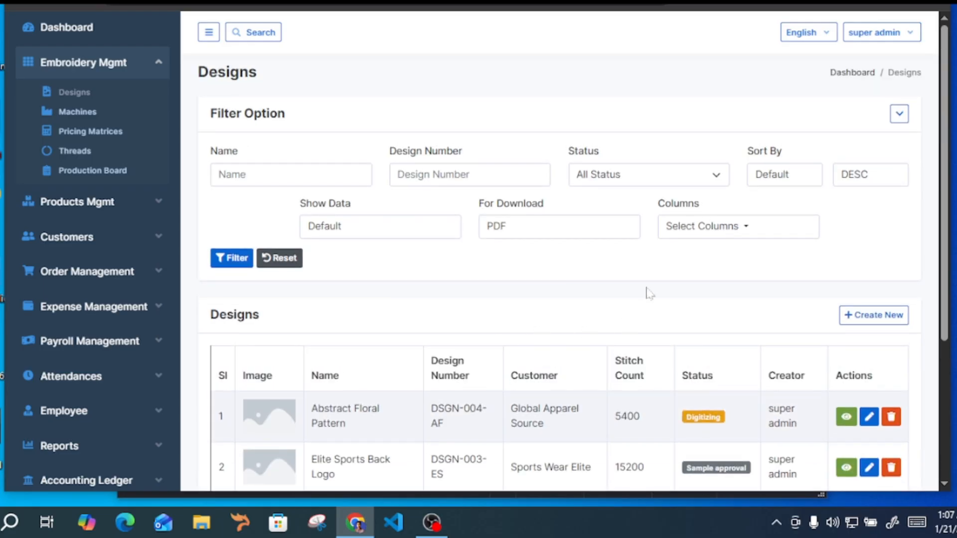
Select the SI, Name, Design Number, Stitch Count and Status columns for the designs list
left_click(728, 229)
left_click(685, 258)
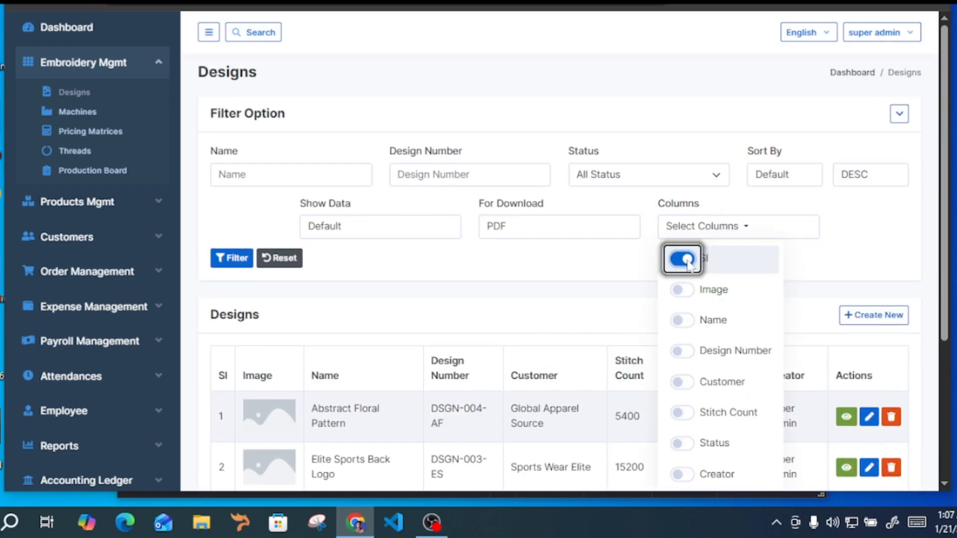
left_click(679, 320)
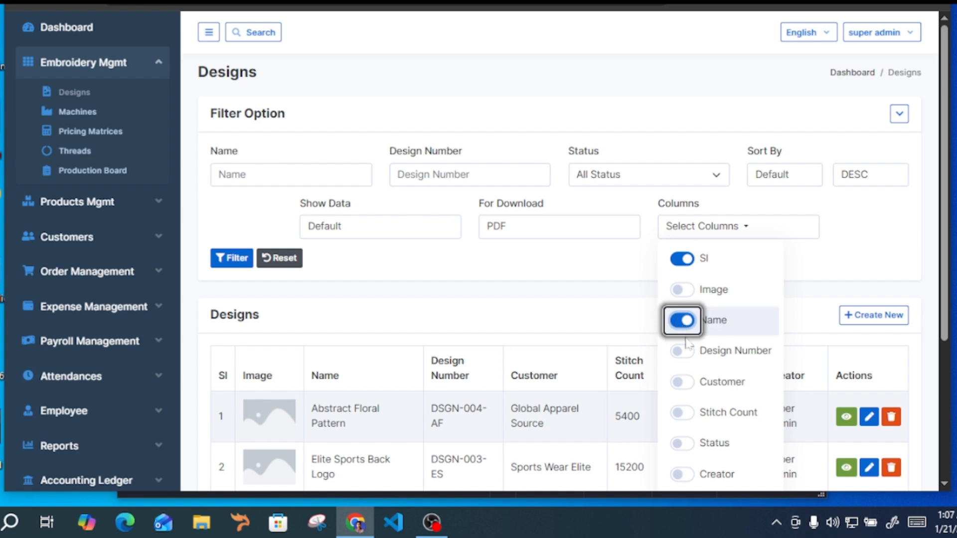
left_click(682, 351)
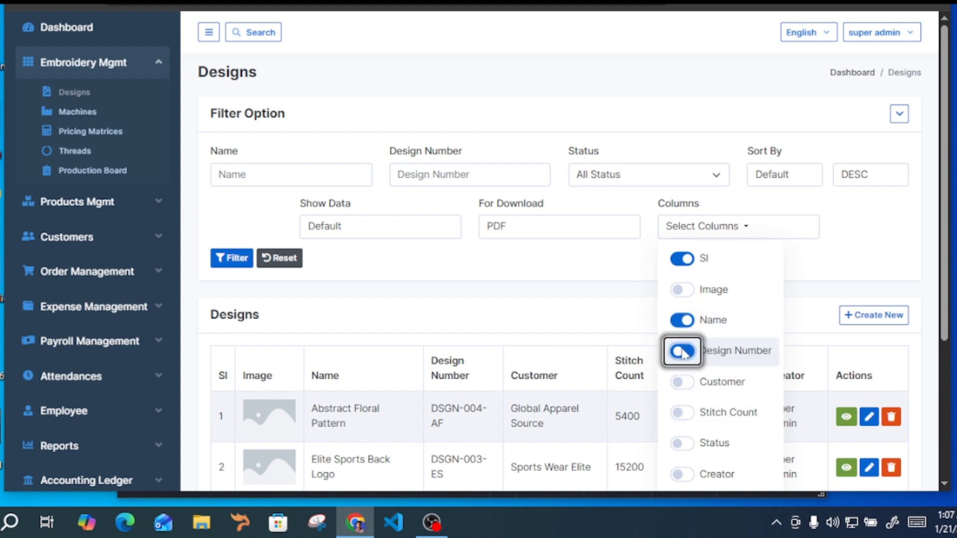
left_click(682, 443)
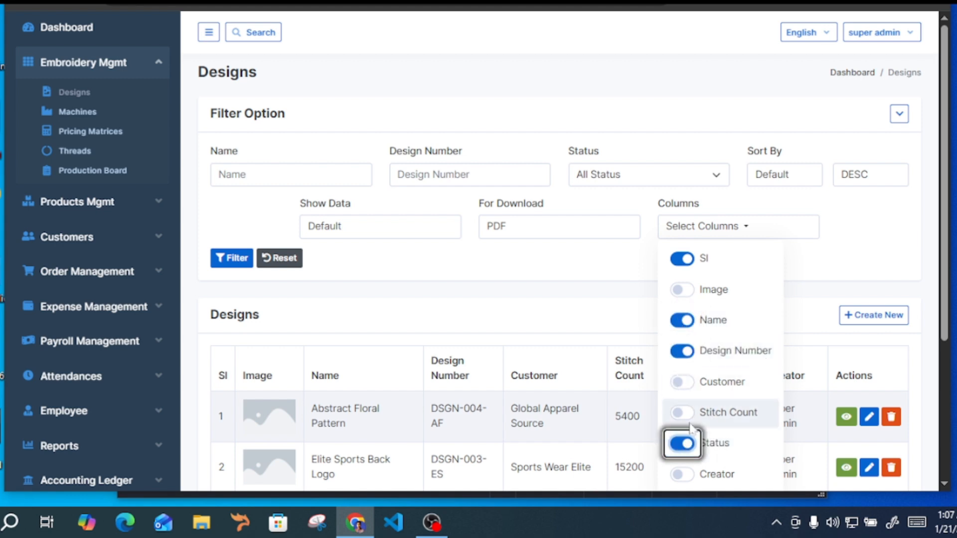
scroll(719, 370, "down", 4)
left_click(682, 207)
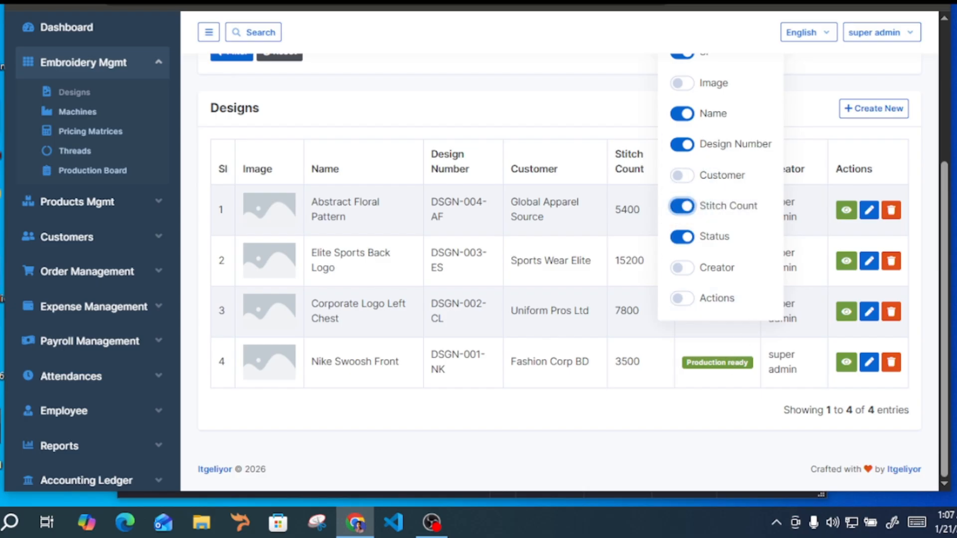
scroll(691, 262, "up", 4)
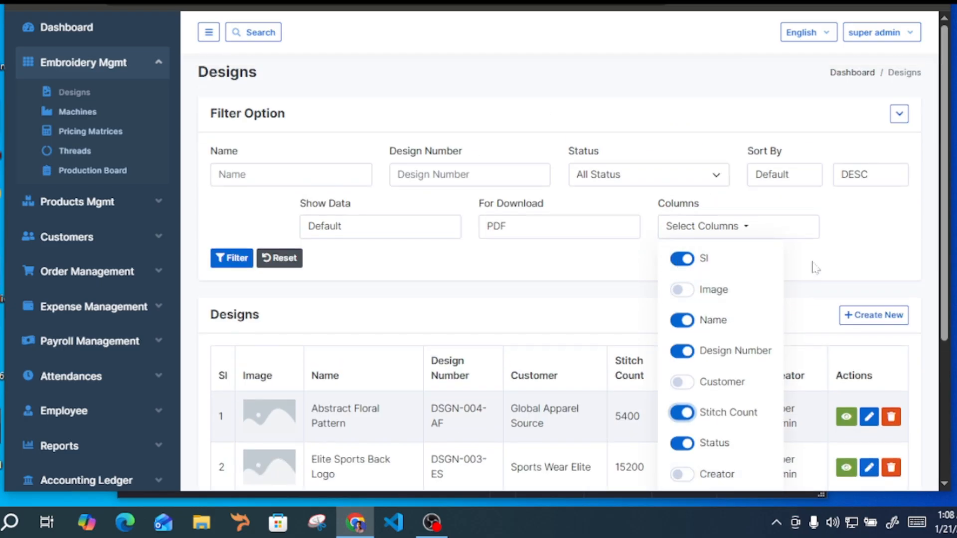
left_click(837, 259)
Set For Download to No, apply the column selection and review the headers of the designs table
left_click(231, 258)
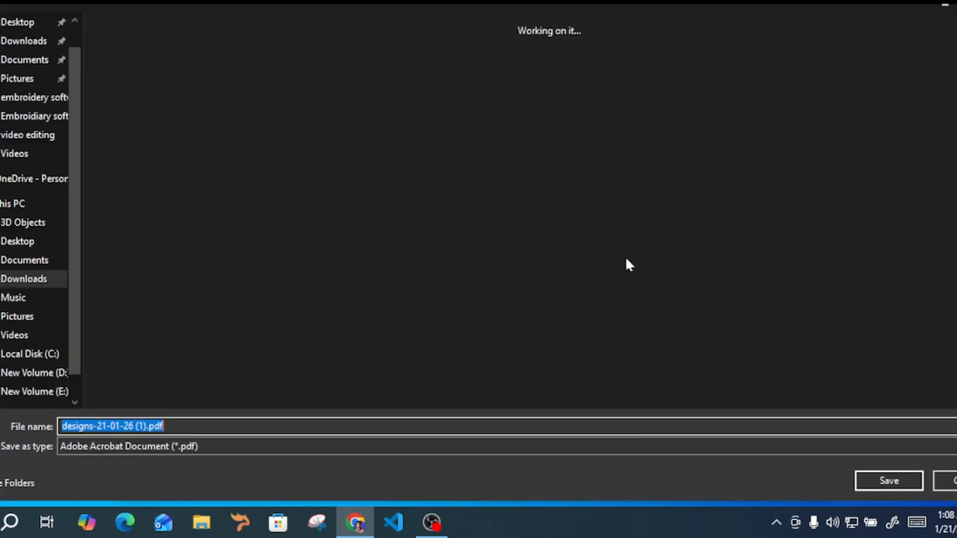
left_click(888, 480)
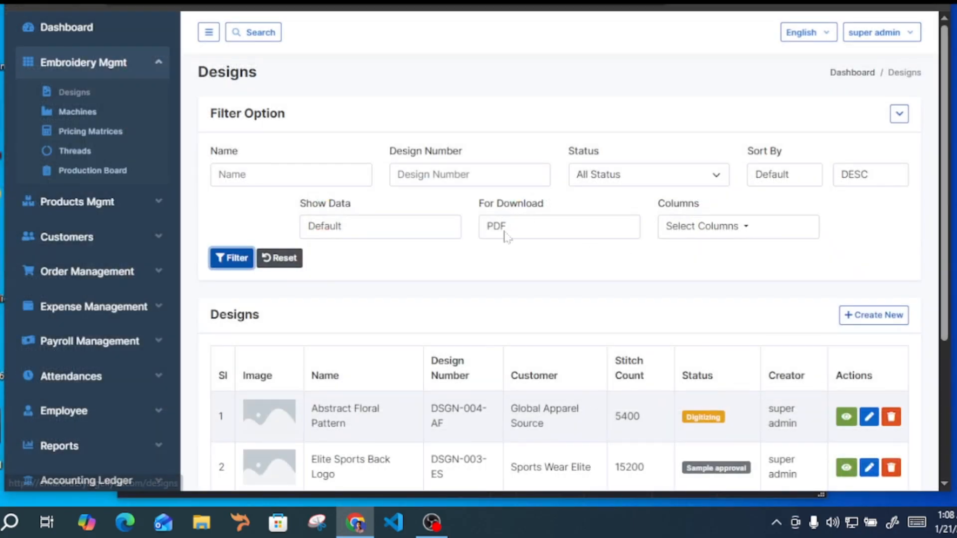
left_click(521, 235)
left_click(519, 248)
left_click(223, 262)
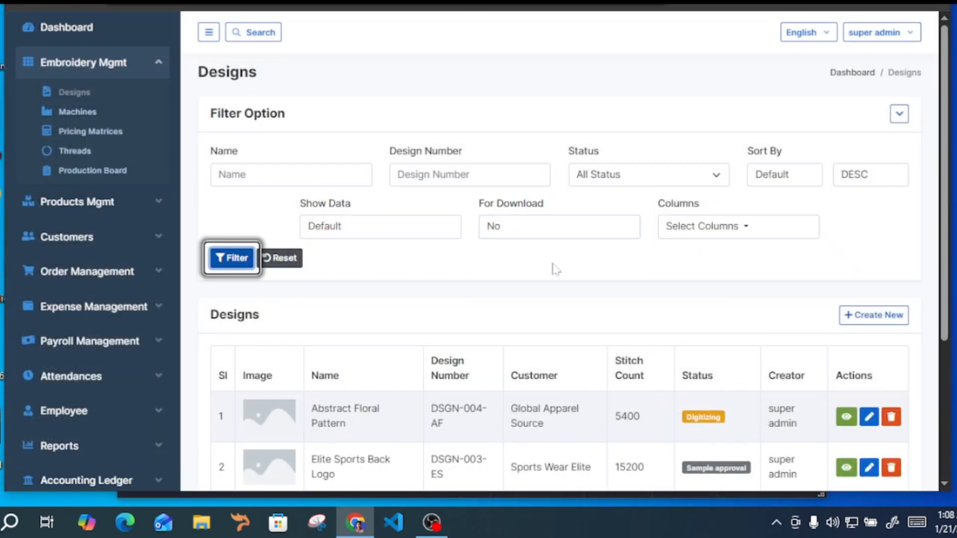
scroll(634, 288, "down", 3)
left_click_drag(258, 250, 294, 254)
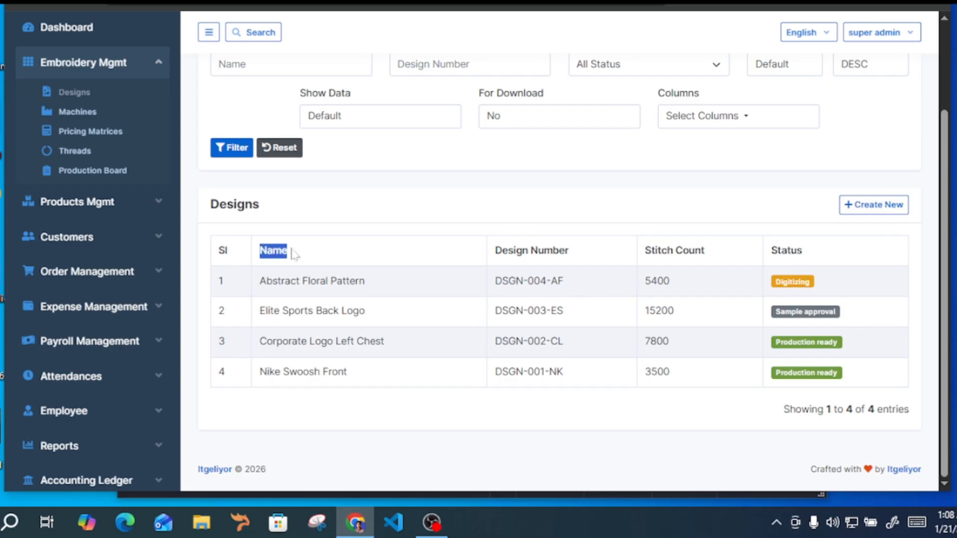
left_click_drag(513, 251, 553, 252)
left_click_drag(651, 251, 690, 251)
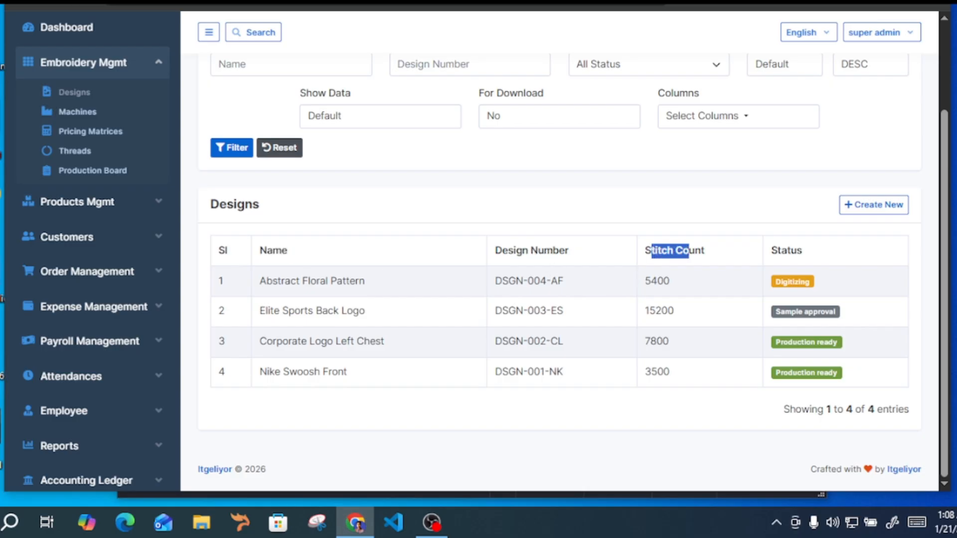
left_click(705, 252)
Remove the Status column from the designs list, apply the filter and review the table headers
scroll(657, 274, "up", 3)
left_click(718, 230)
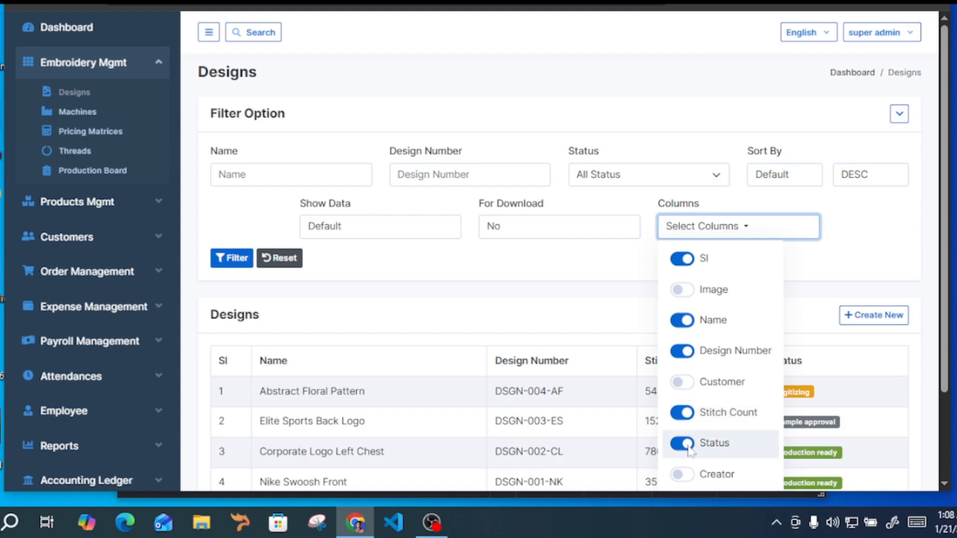
left_click(690, 451)
left_click(566, 312)
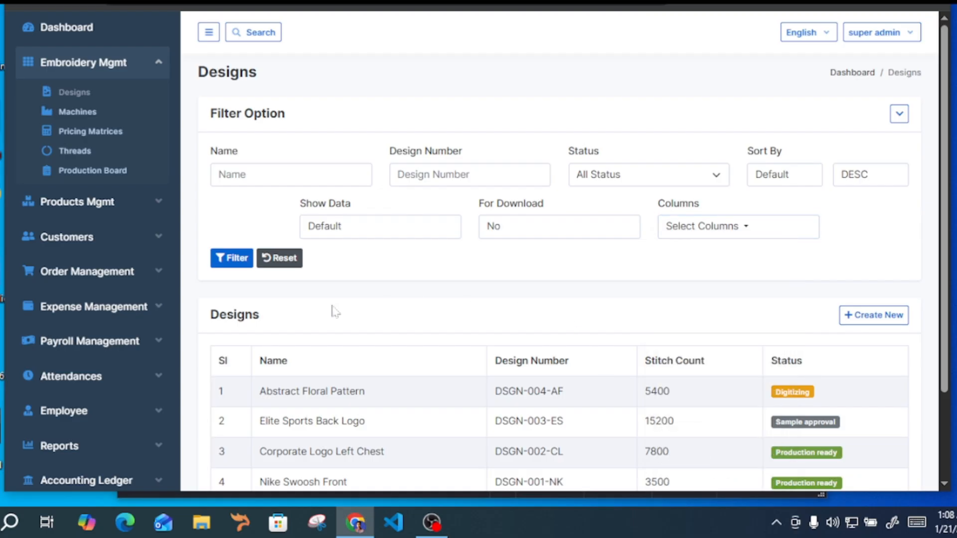
left_click(237, 263)
scroll(566, 288, "down", 2)
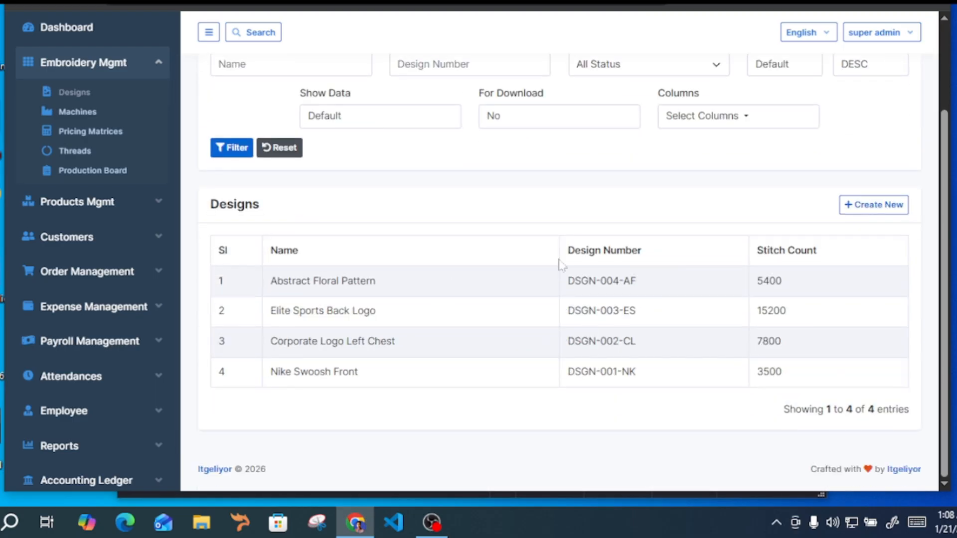
left_click_drag(256, 249, 729, 274)
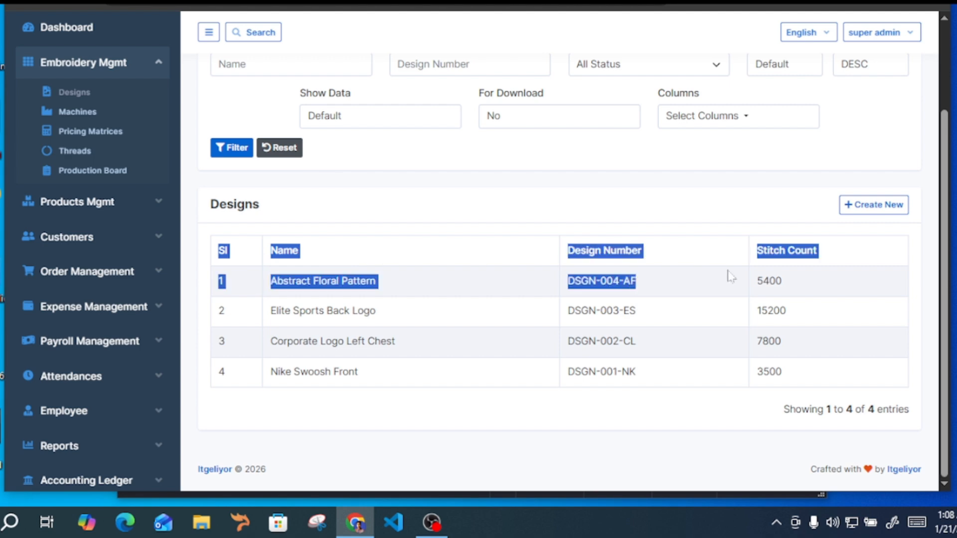
left_click(728, 273)
Download the designs list with the reduced columns as a PDF and compare the opened file with the on-screen table
scroll(498, 224, "up", 2)
left_click(499, 226)
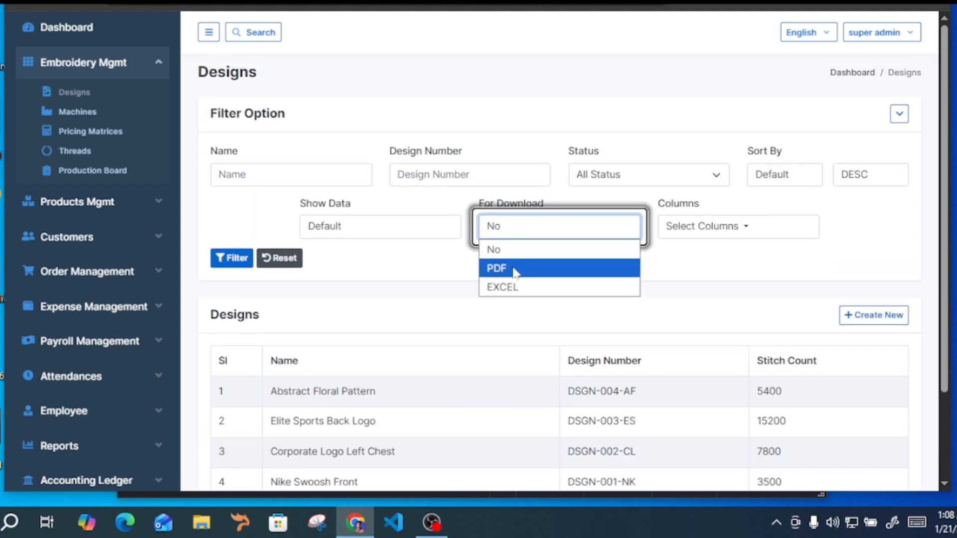
left_click(513, 271)
left_click(244, 261)
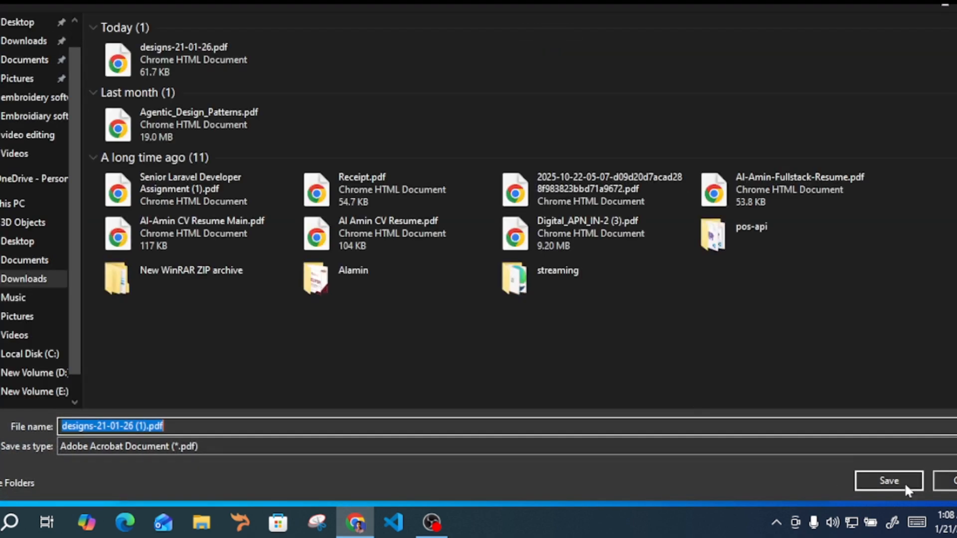
left_click(905, 483)
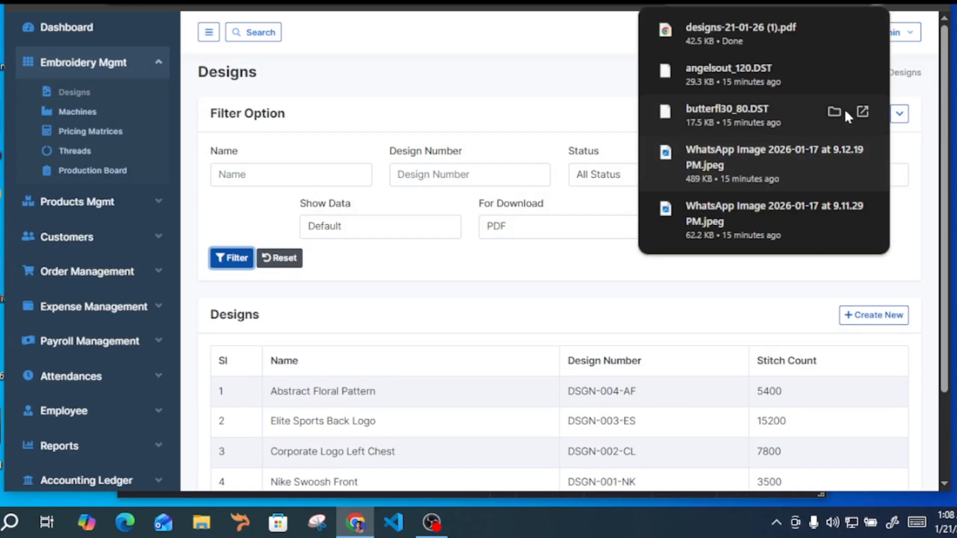
left_click(735, 46)
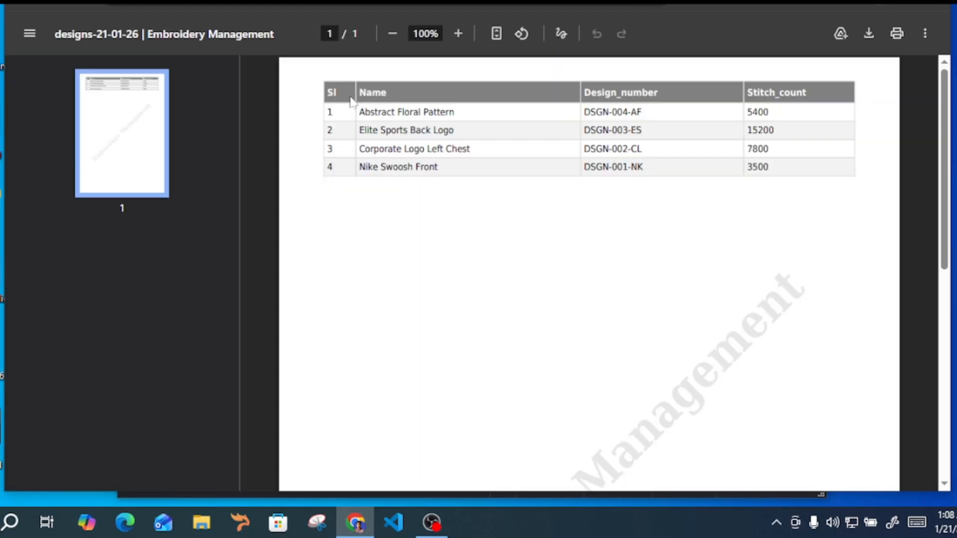
key("ctrl+w")
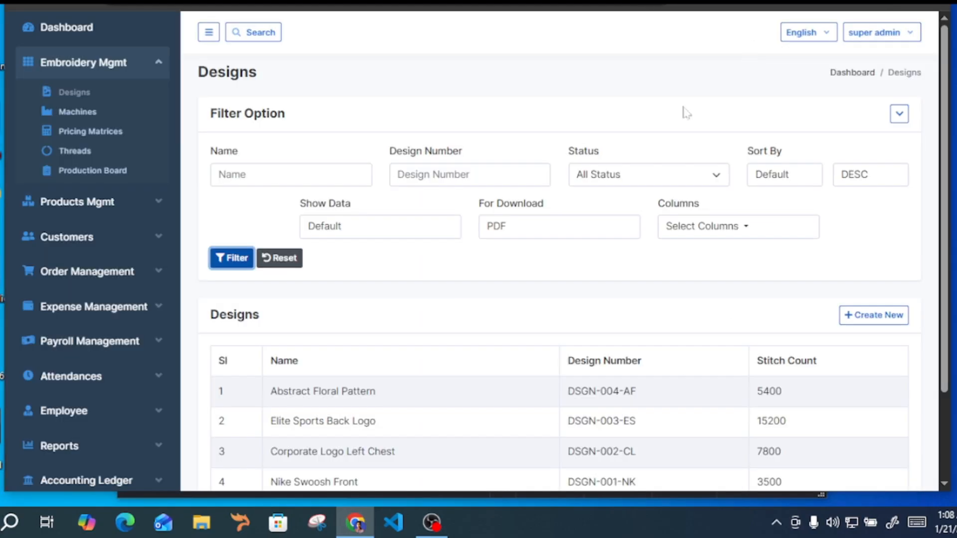
scroll(461, 319, "down", 3)
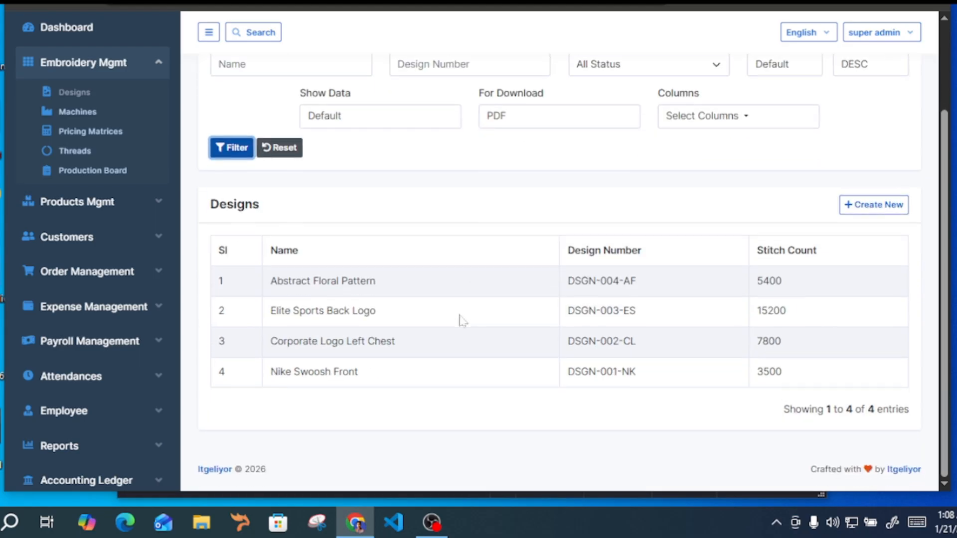
scroll(637, 201, "up", 3)
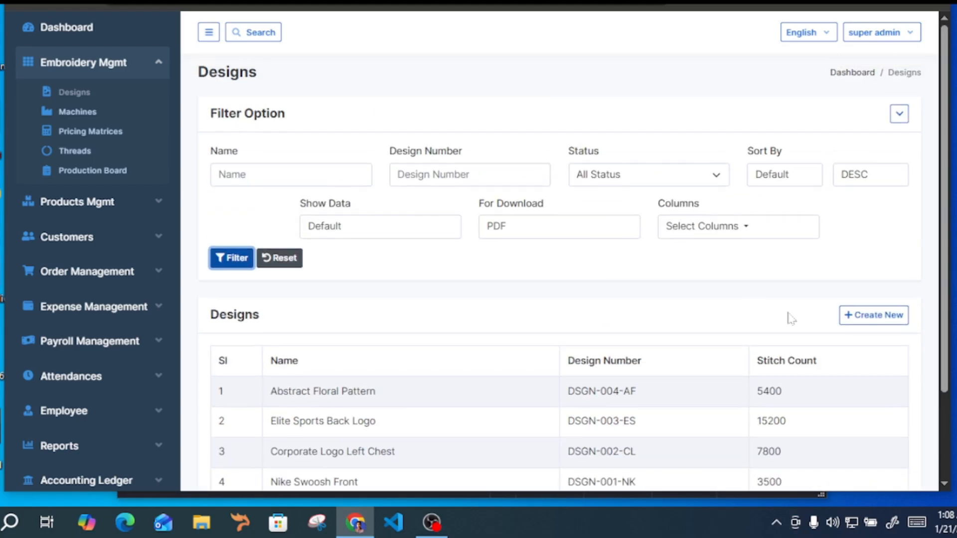
Start creating a new design and enter Beterfly as the design name
left_click(878, 315)
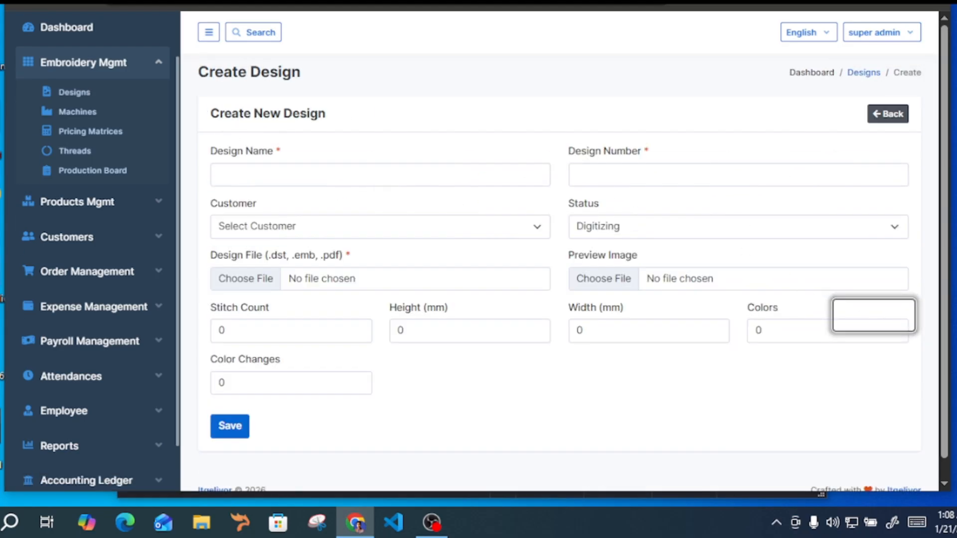
left_click_drag(210, 110, 391, 131)
left_click(390, 132)
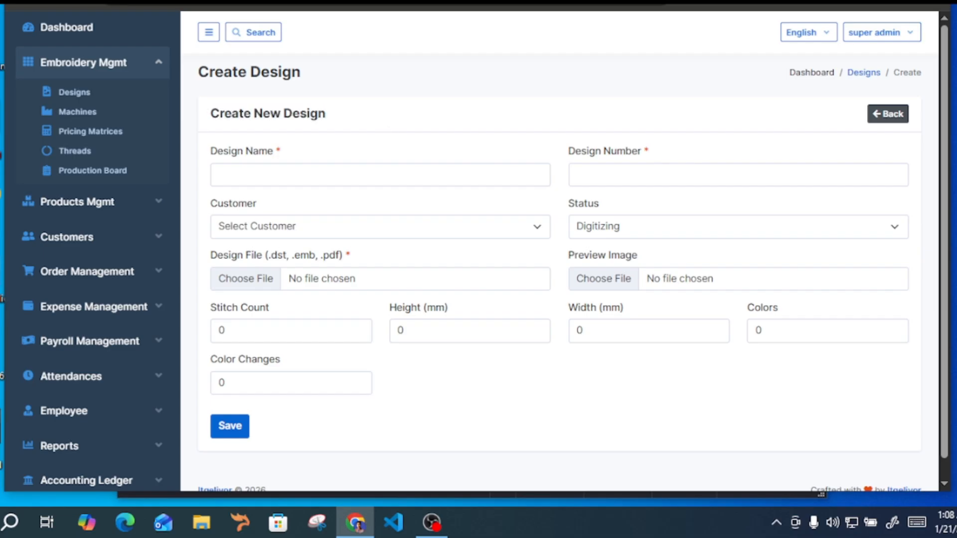
left_click(369, 175)
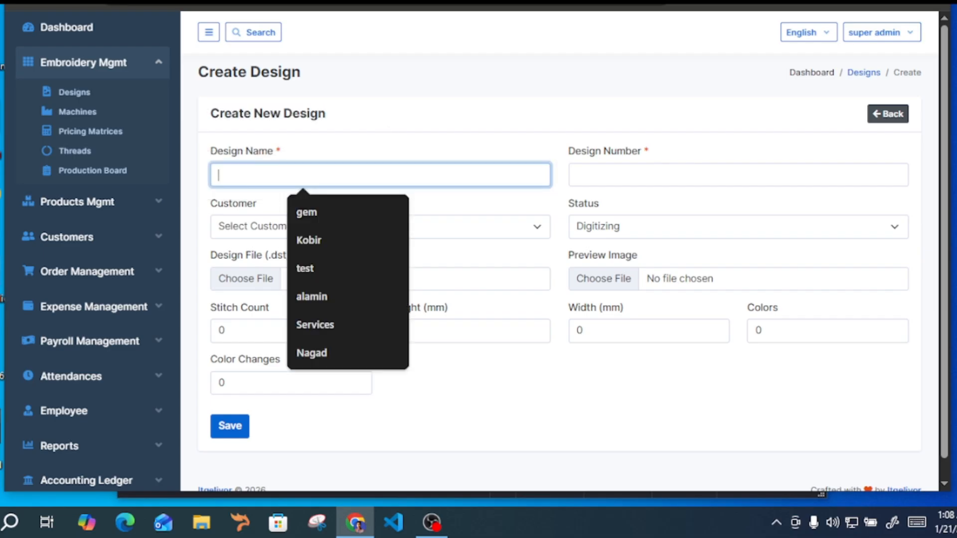
type("B")
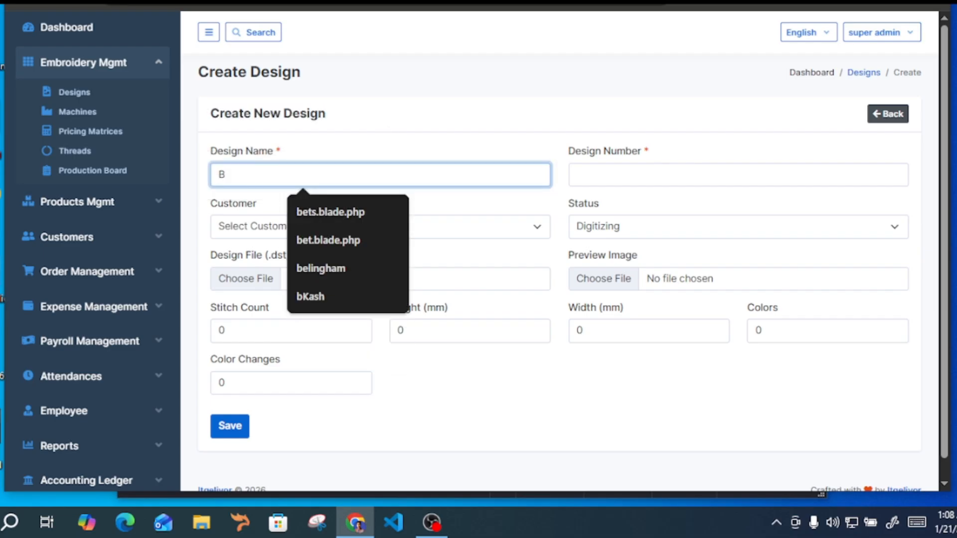
type("et")
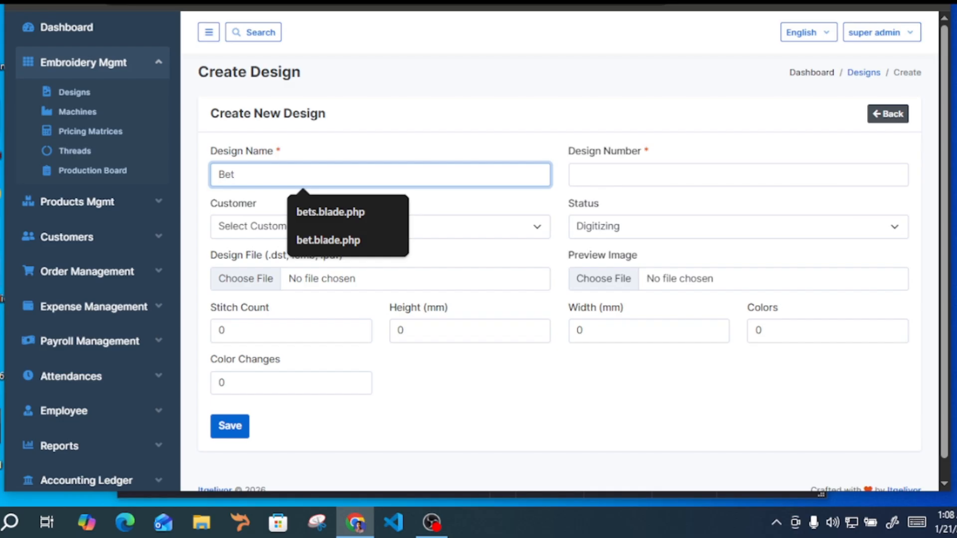
type("erfly")
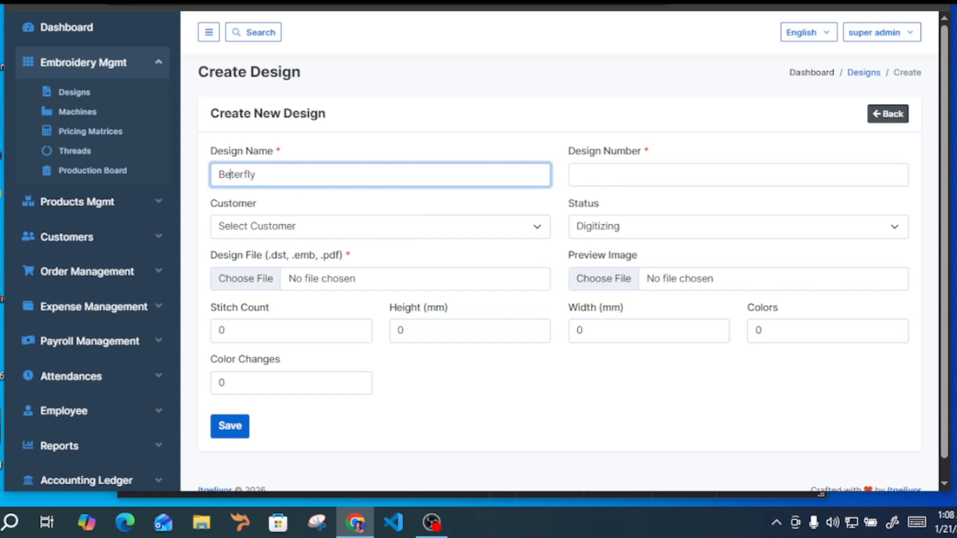
Enter design number 0032-303, choose Walk-in Customer as the customer and set the status to Sample Approval
left_click(649, 175)
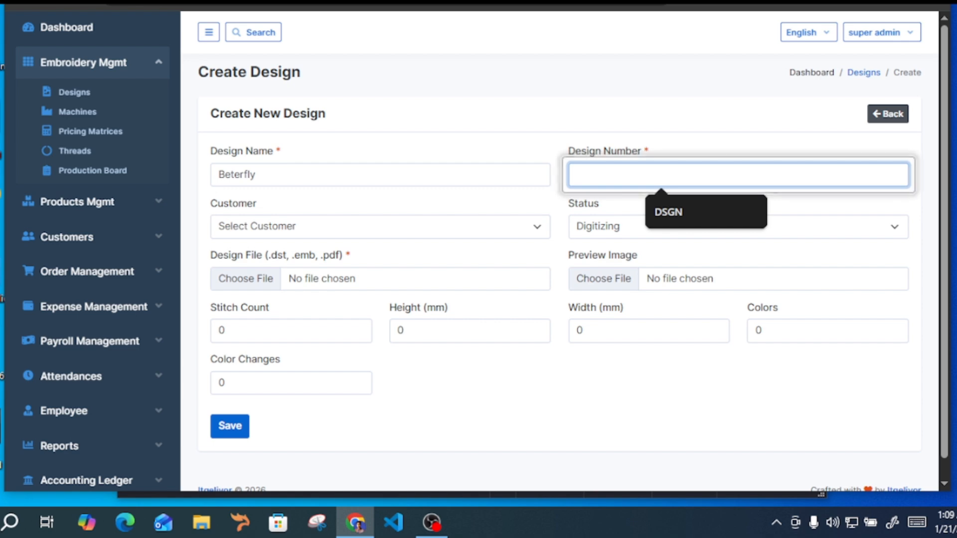
type("0032-303")
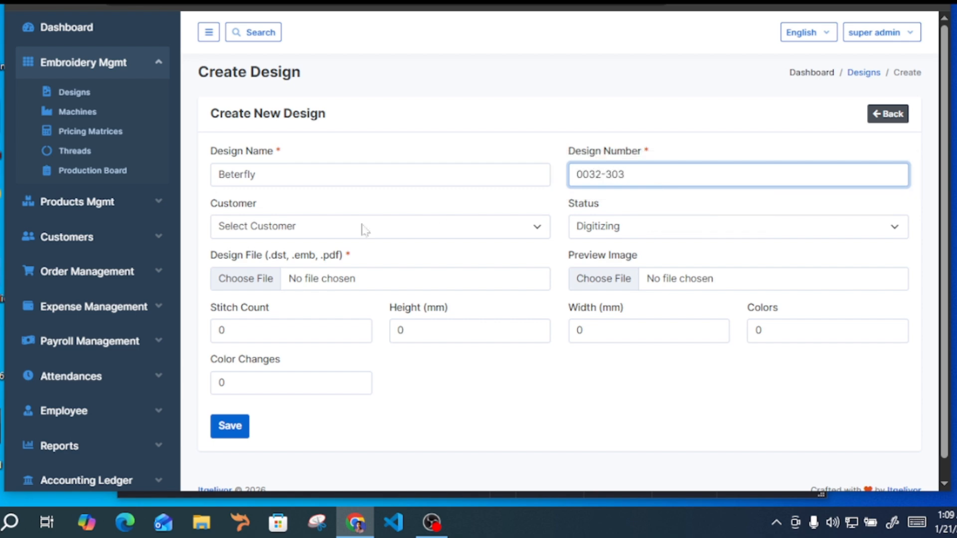
left_click(256, 222)
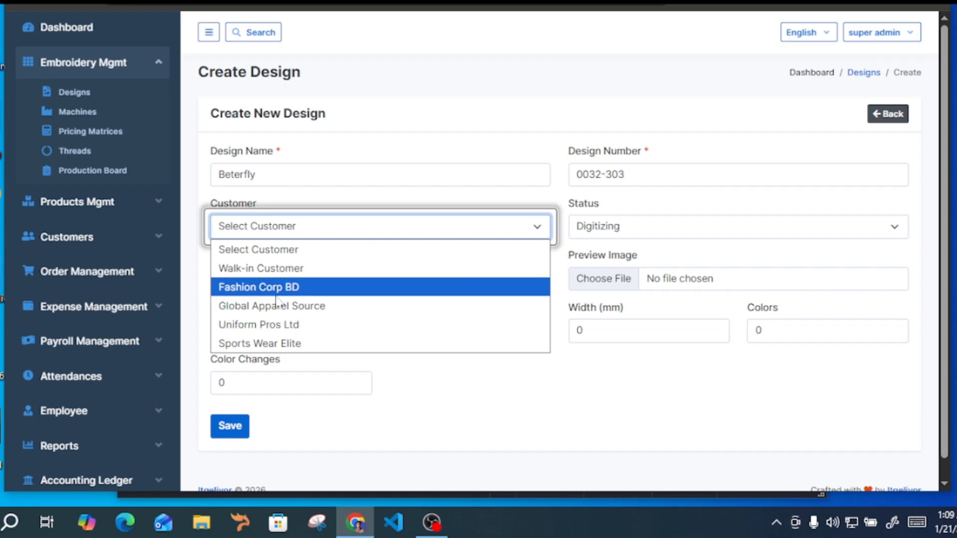
left_click(298, 269)
left_click(607, 226)
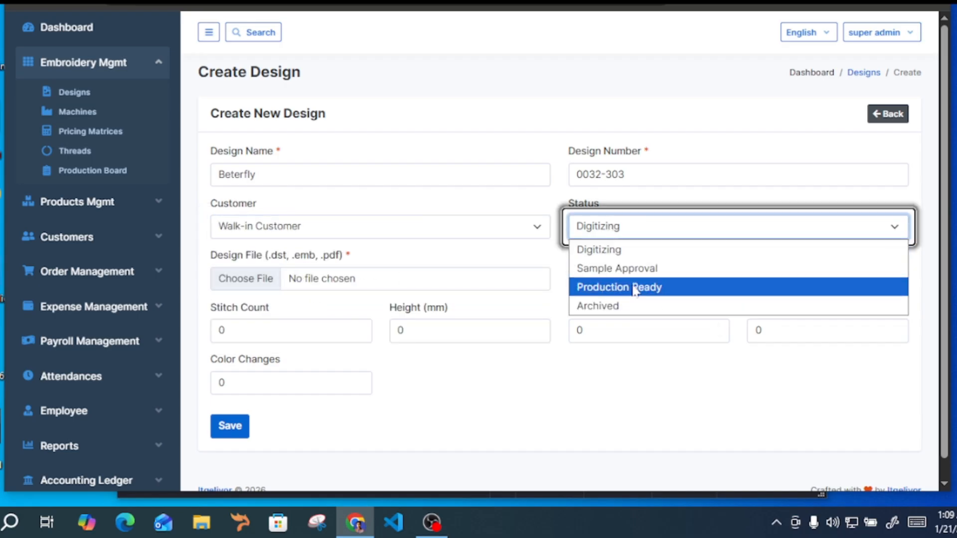
left_click(663, 274)
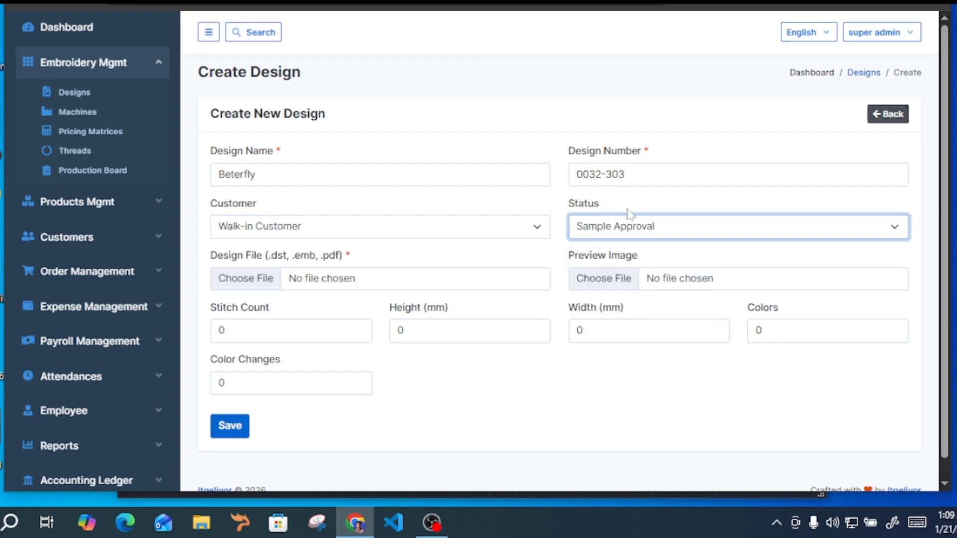
Review the accepted design file formats and the Stitch Count, Height, Width, Colors and Color Changes fields of the form
left_click_drag(211, 254, 311, 254)
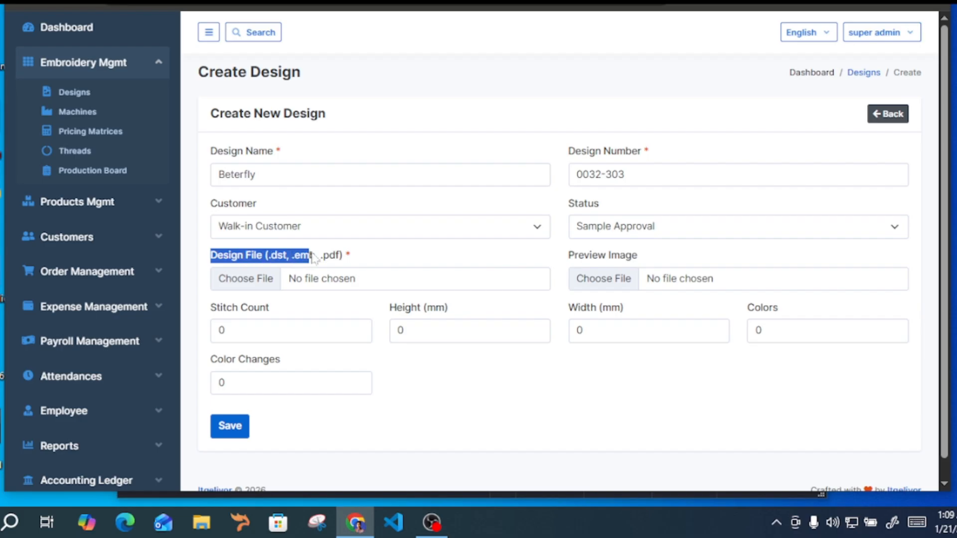
left_click(381, 255)
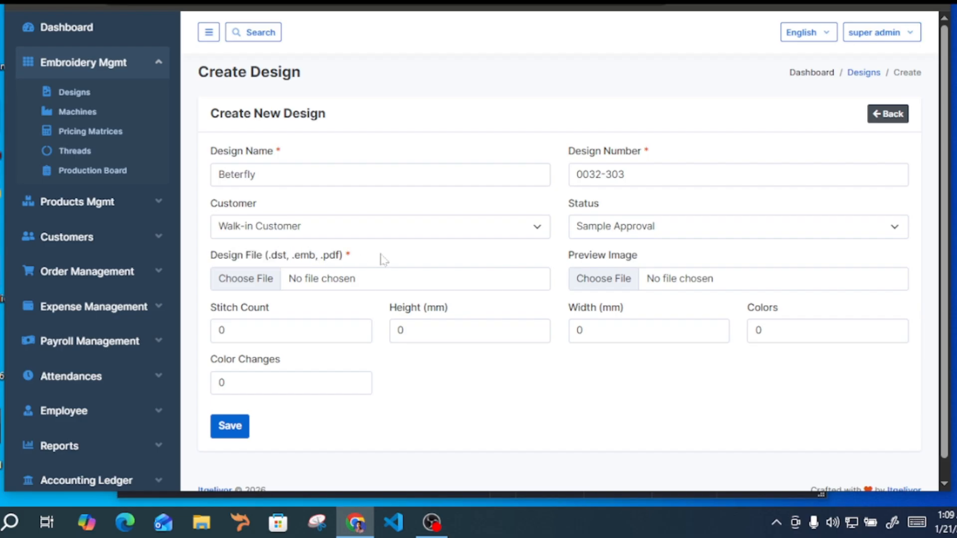
left_click_drag(268, 255, 289, 256)
left_click(349, 255)
left_click_drag(218, 260, 302, 295)
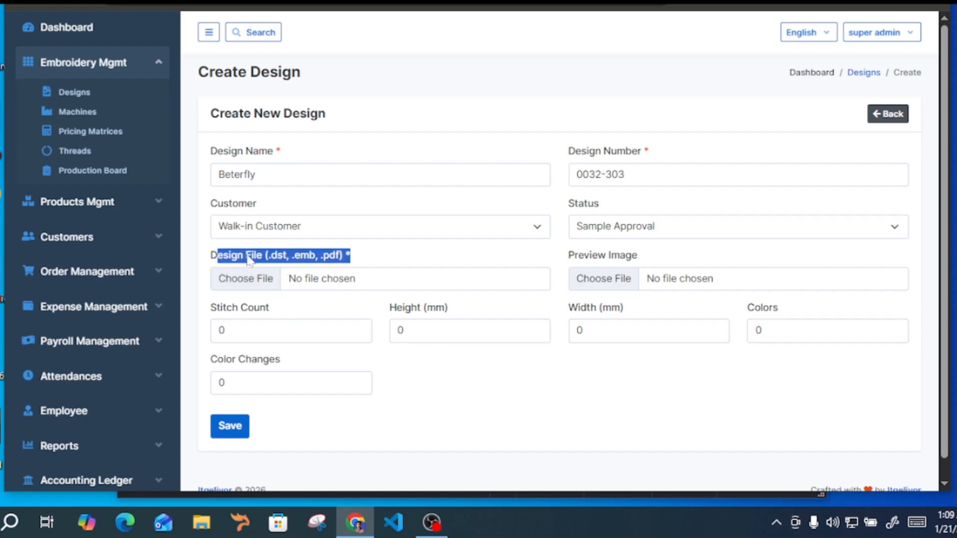
left_click_drag(213, 311, 251, 312)
left_click(398, 310)
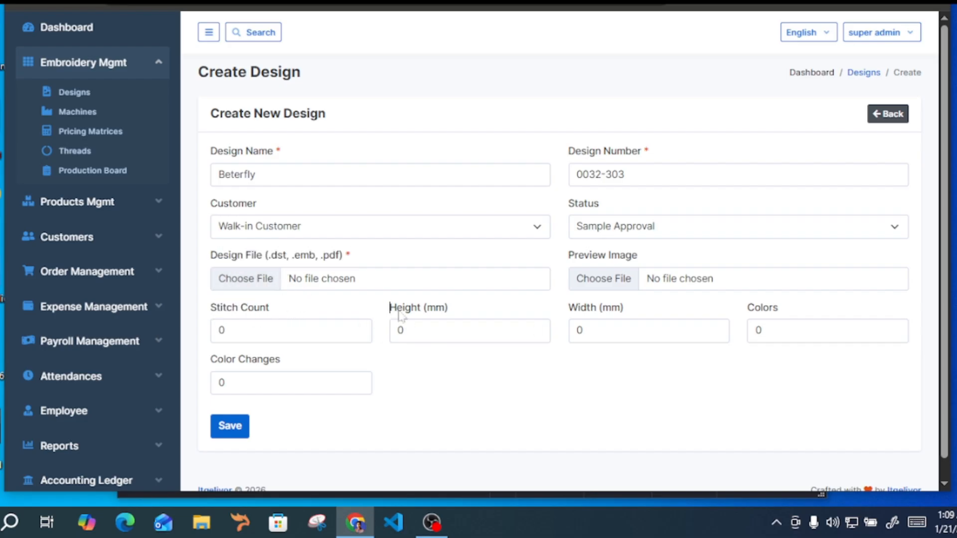
left_click_drag(390, 309, 420, 309)
left_click_drag(569, 309, 597, 309)
left_click_drag(748, 309, 778, 310)
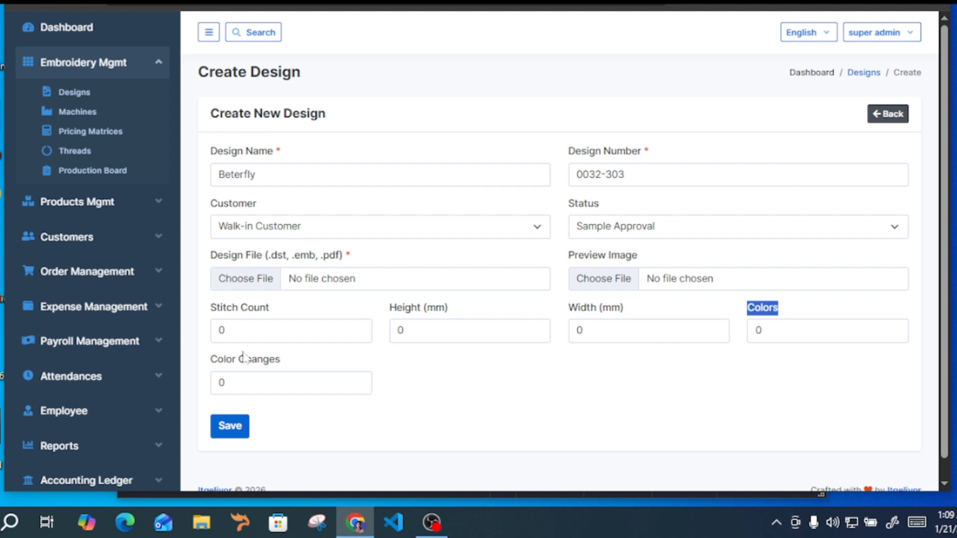
left_click_drag(211, 360, 269, 360)
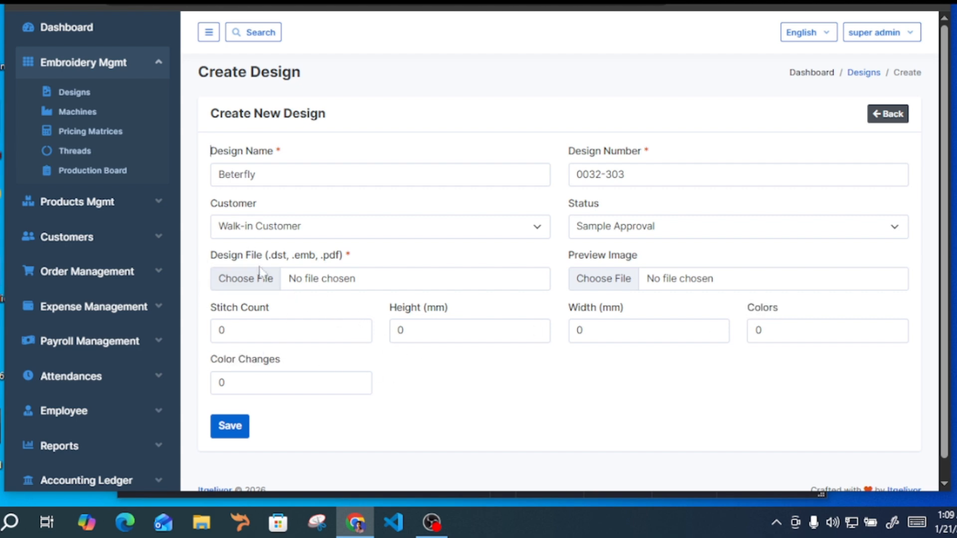
key("Tab")
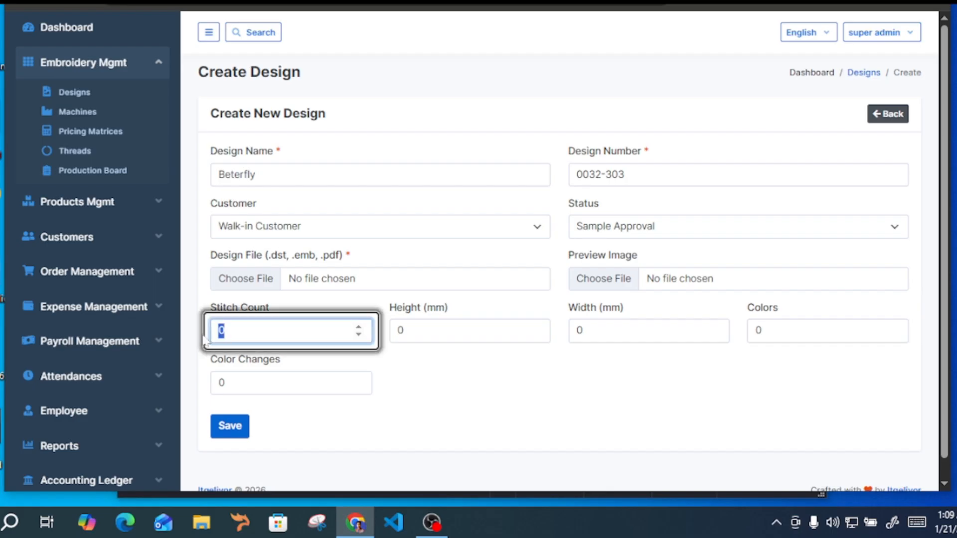
key("Tab")
key("Tab")
scroll(303, 352, "down", 1)
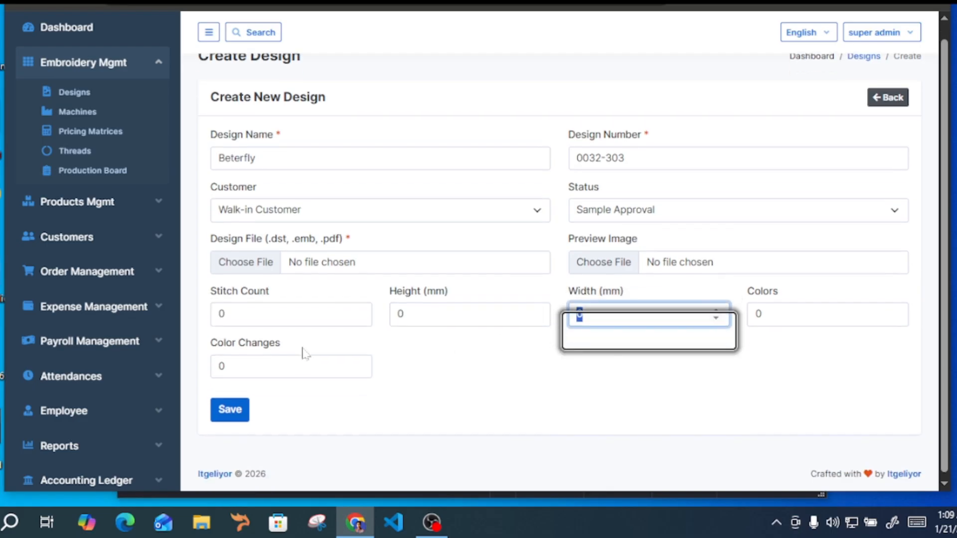
scroll(338, 316, "up", 1)
left_click_drag(271, 255, 294, 256)
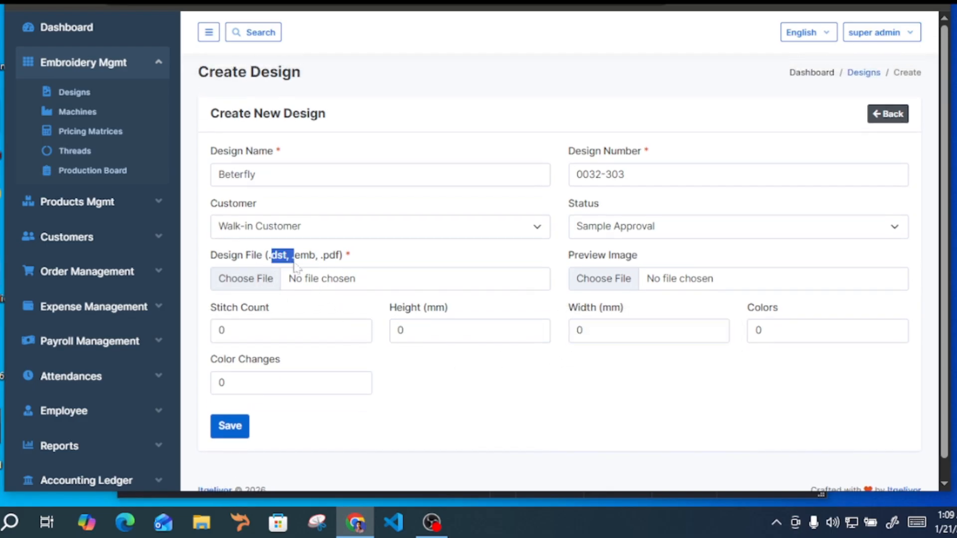
key("Tab")
key("Tab")
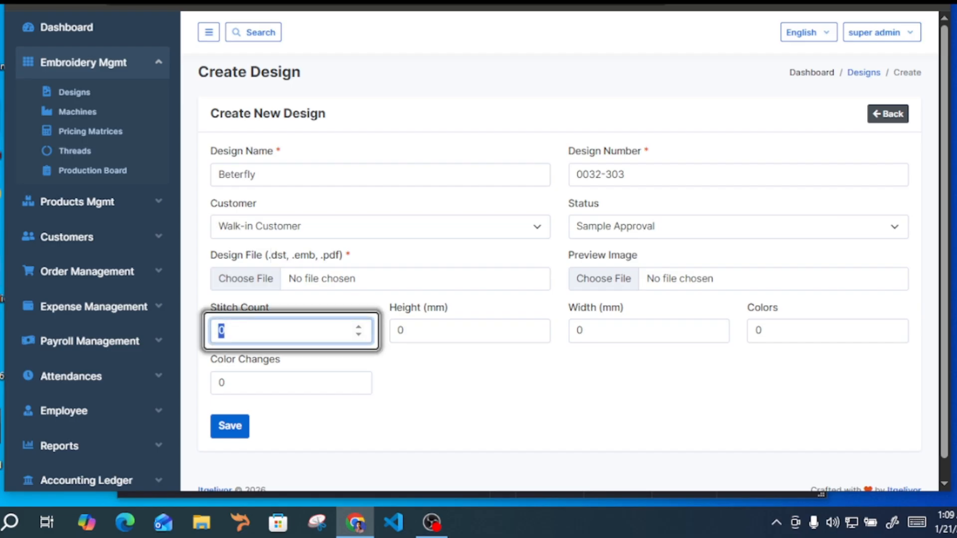
key("Tab")
Attach butterfl30_80.DST from the Downloads folder as the design file
left_click(271, 279)
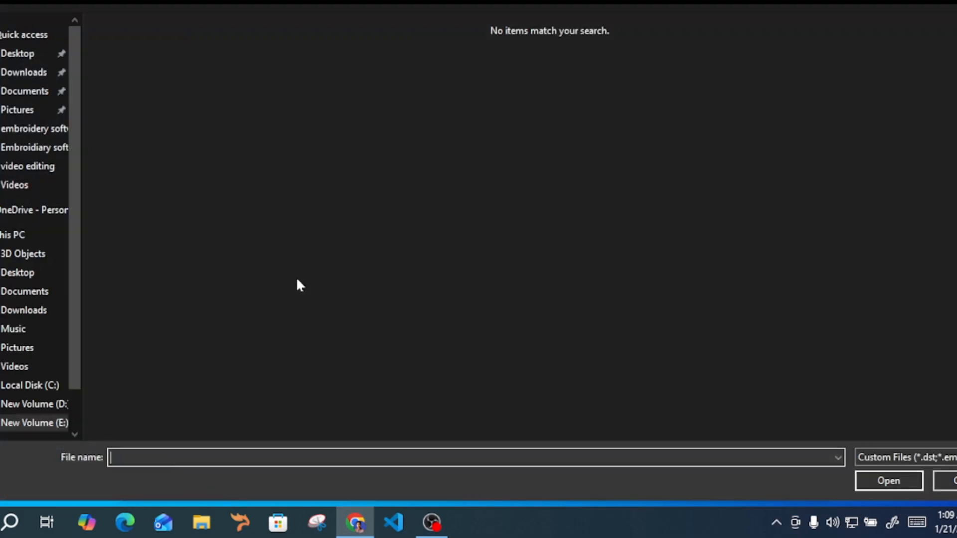
left_click(20, 72)
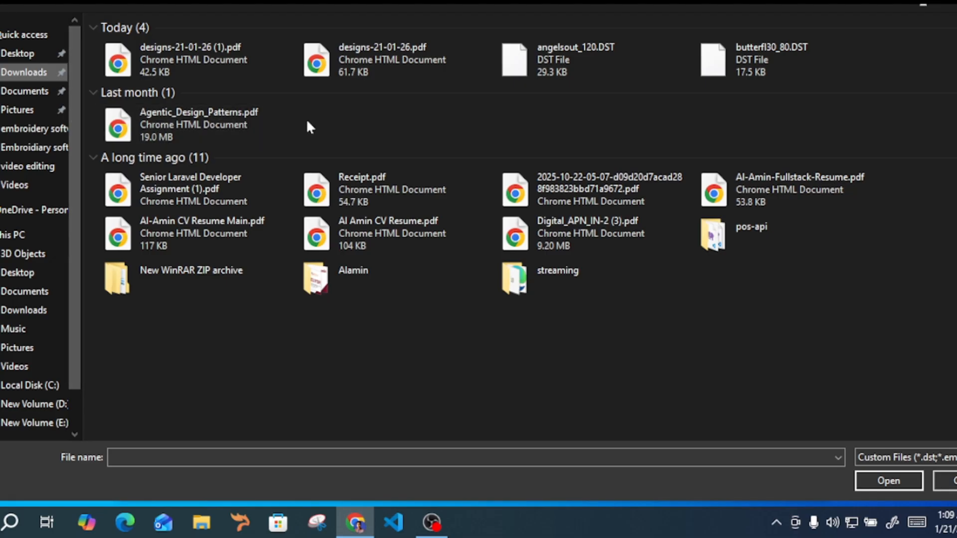
left_click(749, 50)
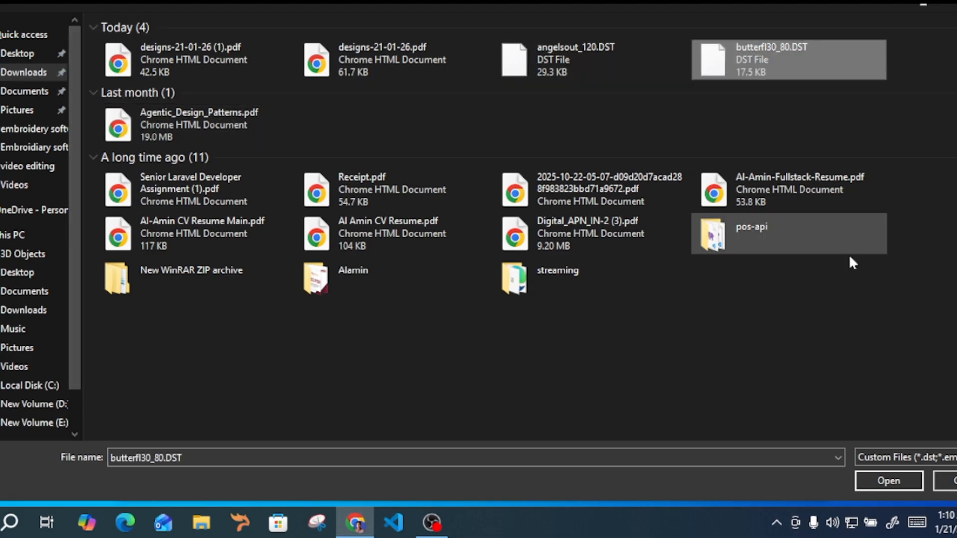
left_click(891, 482)
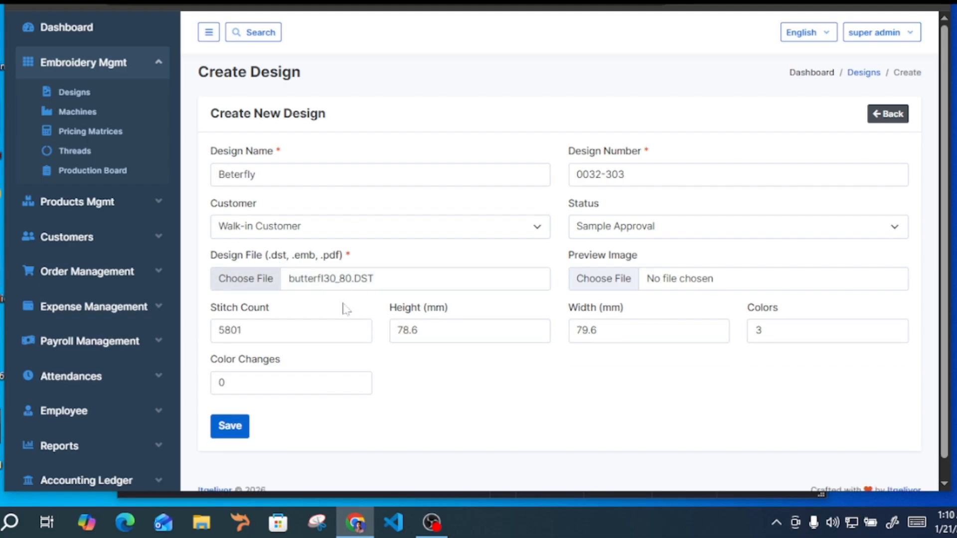
Check the Stitch Count, Height, Width and Colors values filled in from the attached design file
left_click_drag(210, 317, 300, 317)
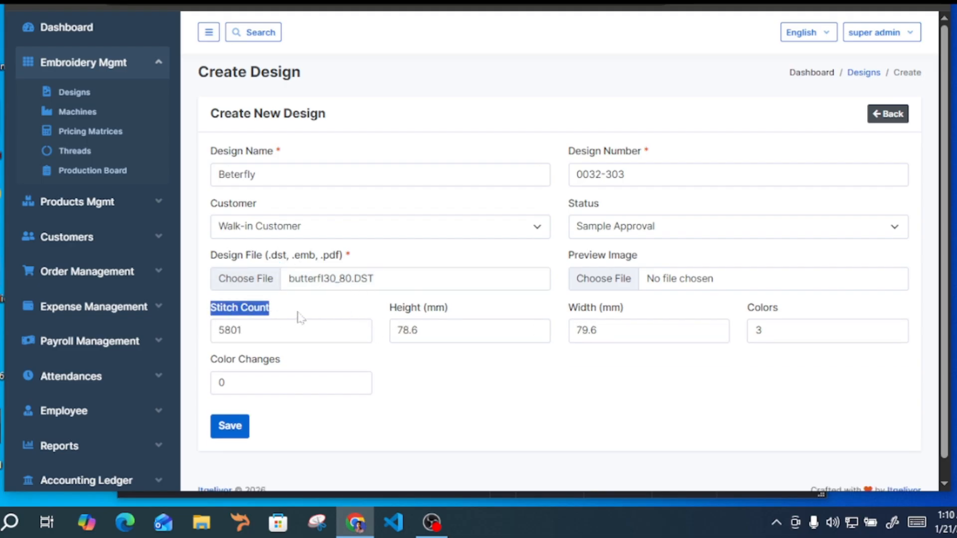
key("Tab")
left_click_drag(390, 309, 448, 309)
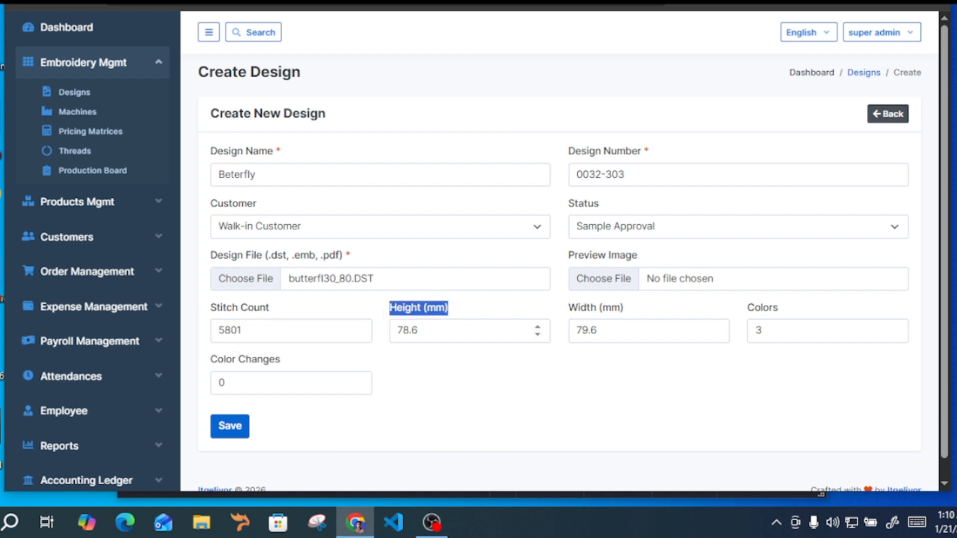
key("Tab")
key("Tab")
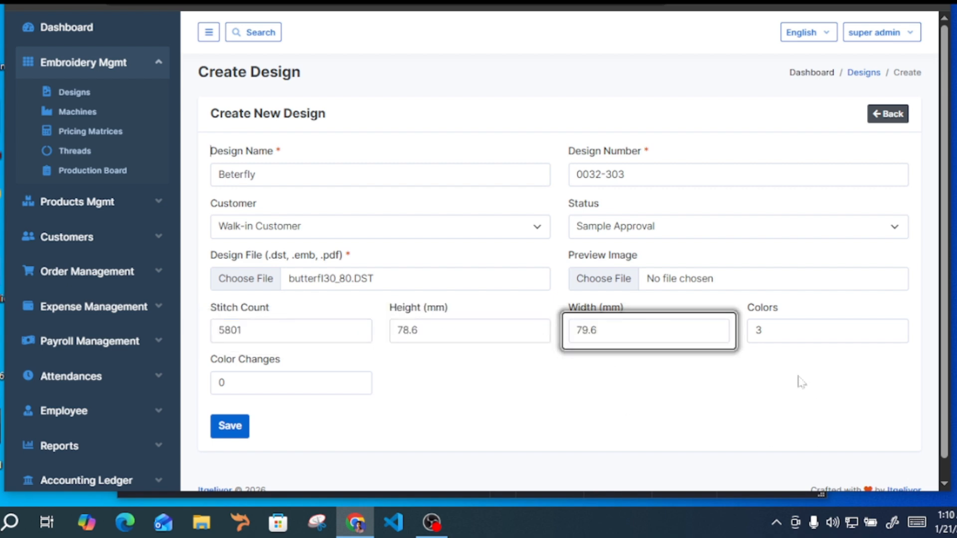
left_click_drag(799, 382, 738, 317)
Set Color Changes to 1 and correct the design name to Butterfly
key("Tab")
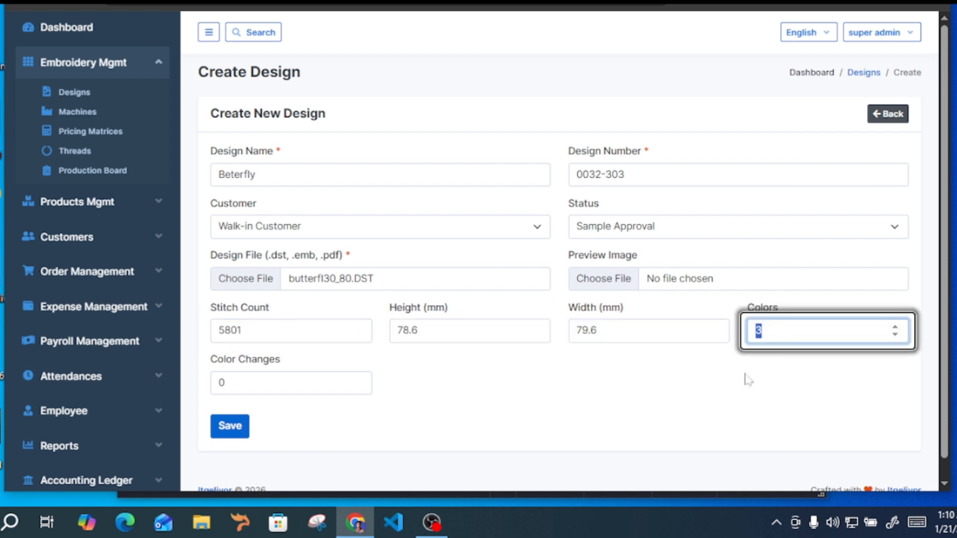
key("Tab")
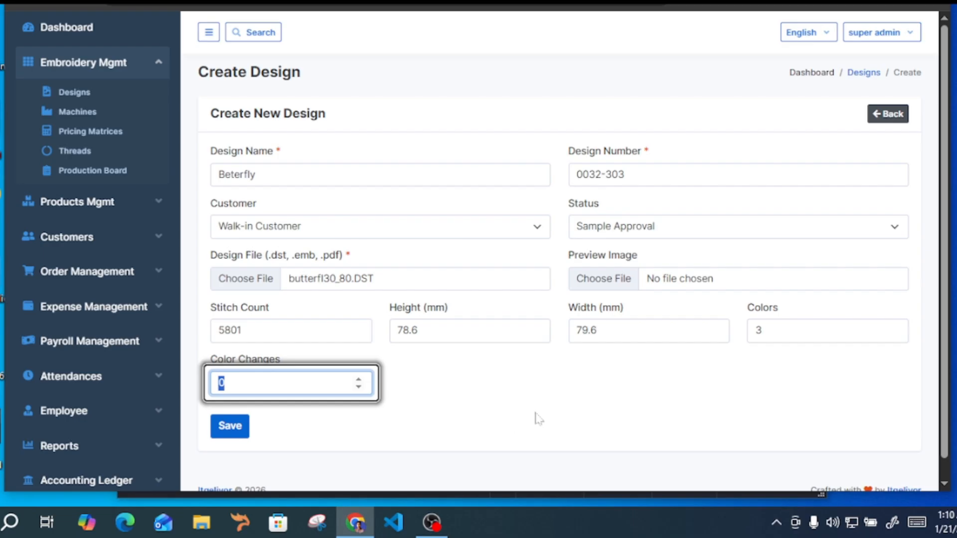
type("1")
left_click(521, 405)
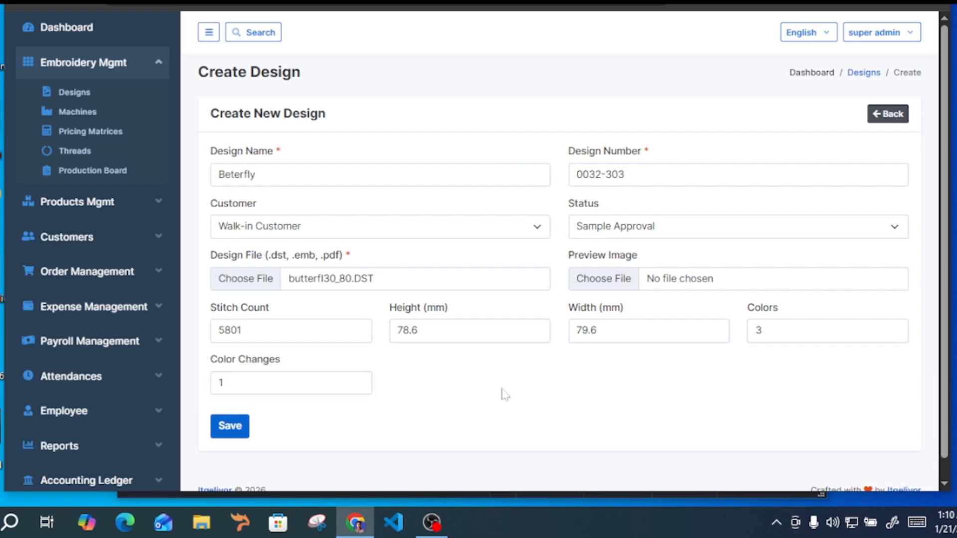
left_click(231, 174)
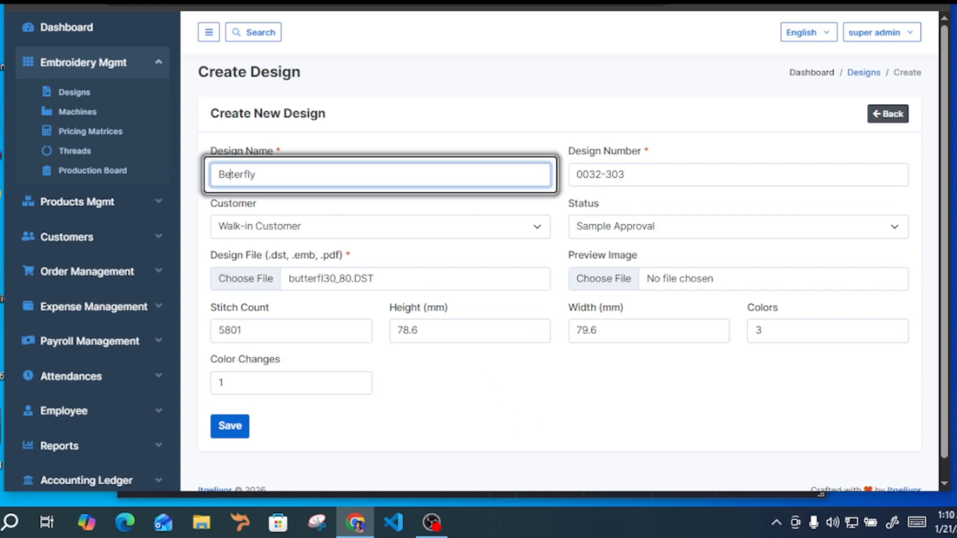
type("ut")
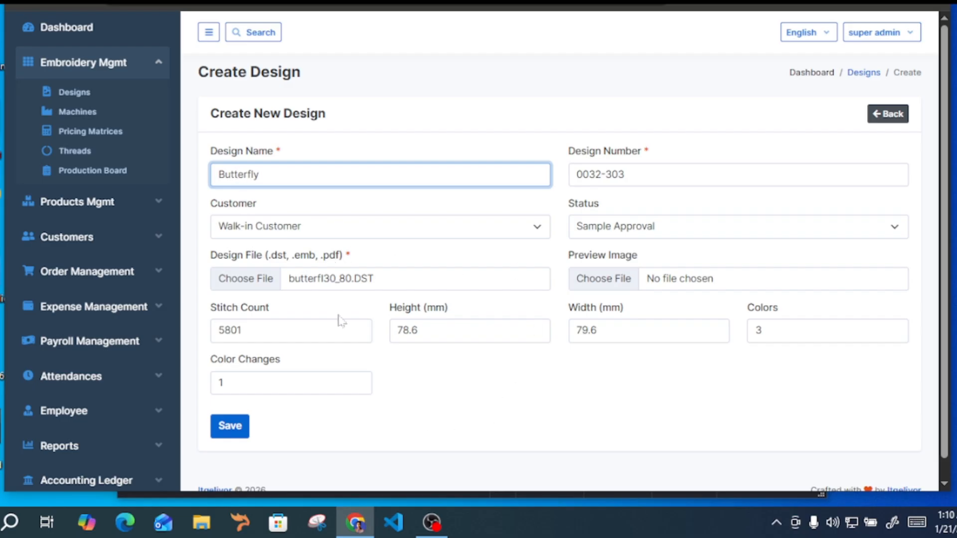
Save the new design and return to the designs list to check its entry
left_click(234, 426)
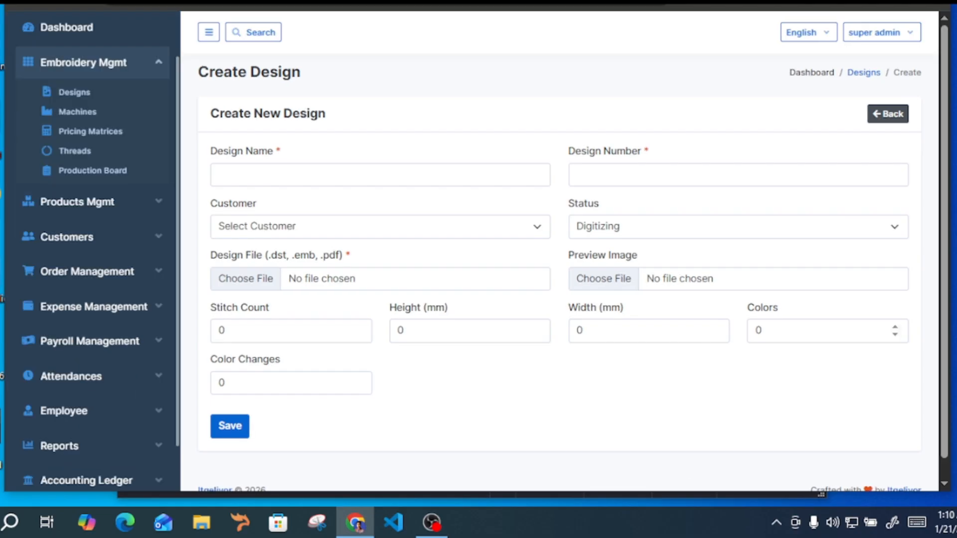
left_click(887, 113)
scroll(602, 288, "down", 5)
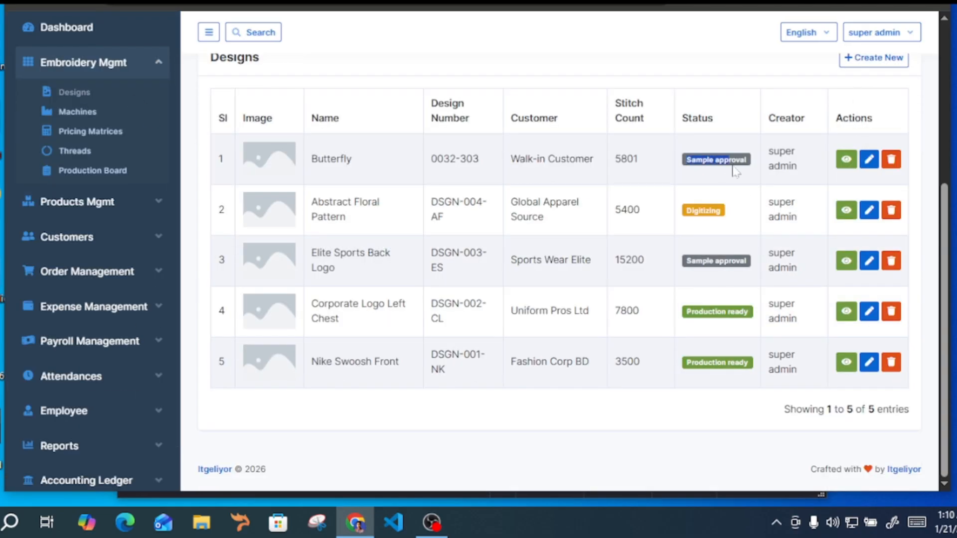
Check the Butterfly entry's name, customer and image in the designs list and open it for editing
left_click_drag(308, 165, 404, 164)
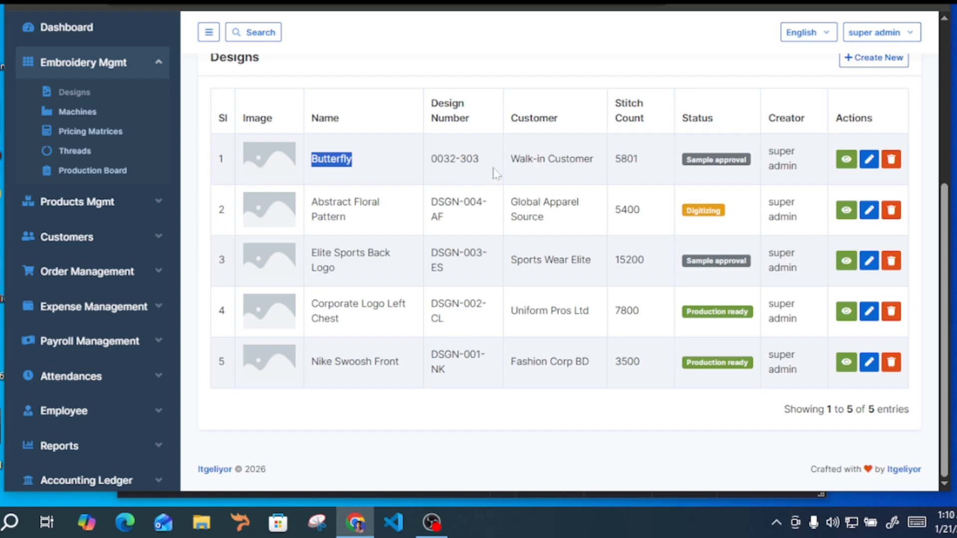
double_click(558, 159)
scroll(493, 238, "up", 5)
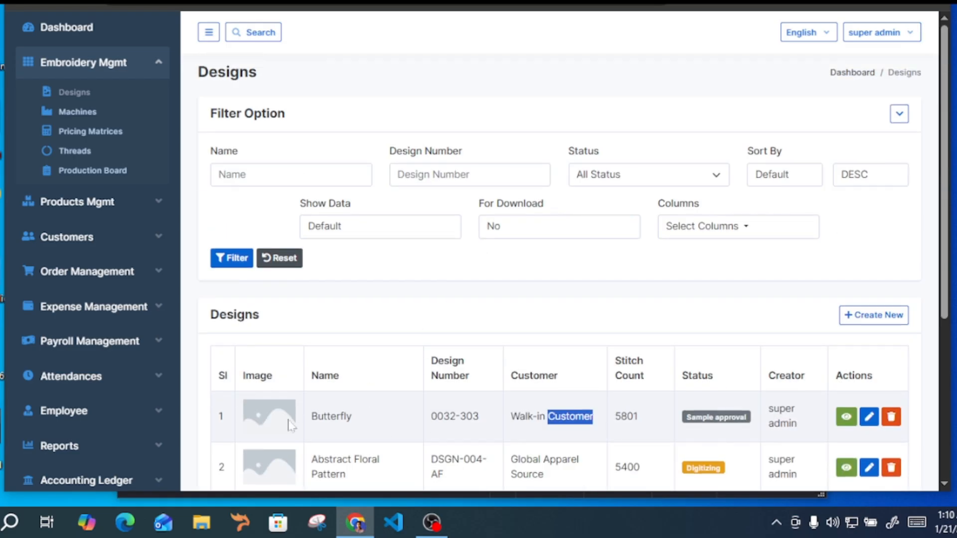
scroll(292, 424, "down", 5)
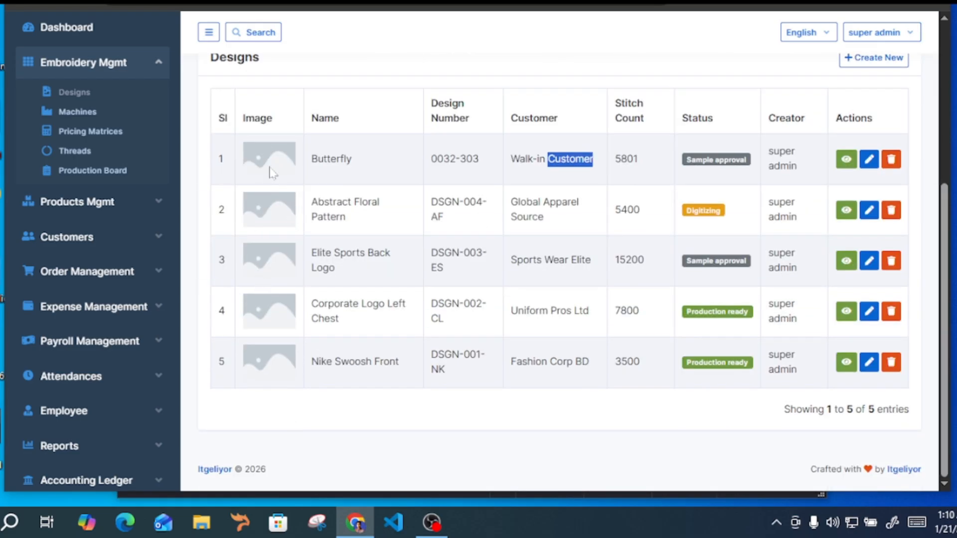
left_click_drag(947, 264, 946, 241)
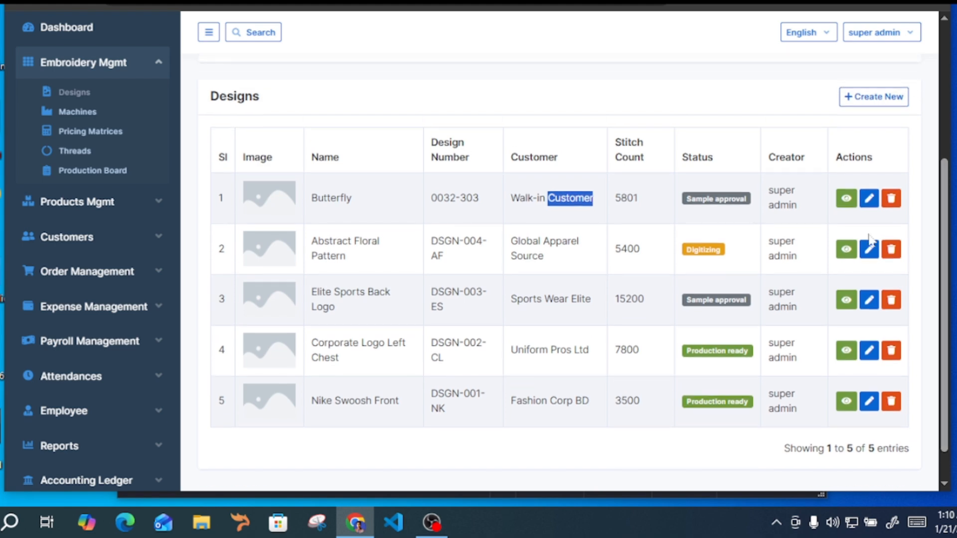
left_click(653, 219)
left_click(869, 199)
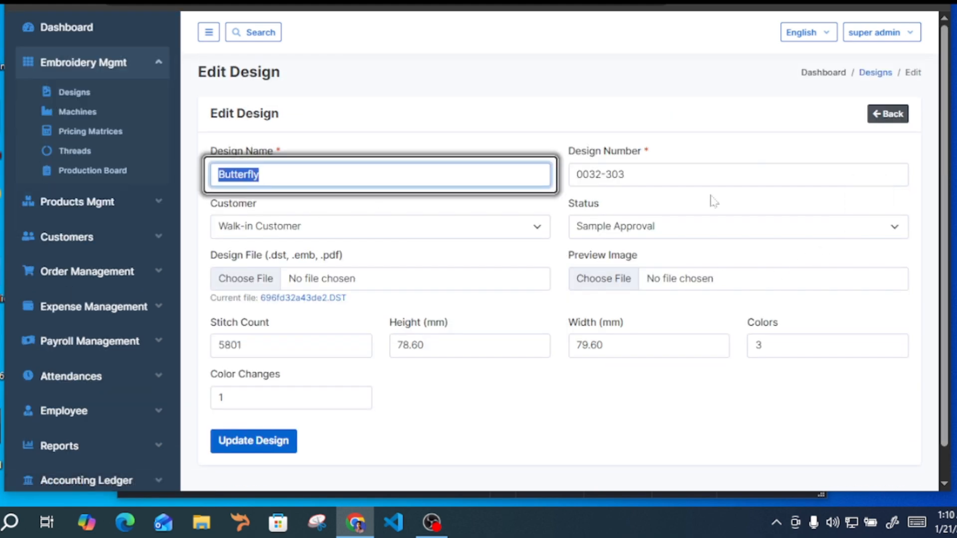
Look over the design's number, customer and status options, keeping Sample Approval as the status
left_click(713, 176)
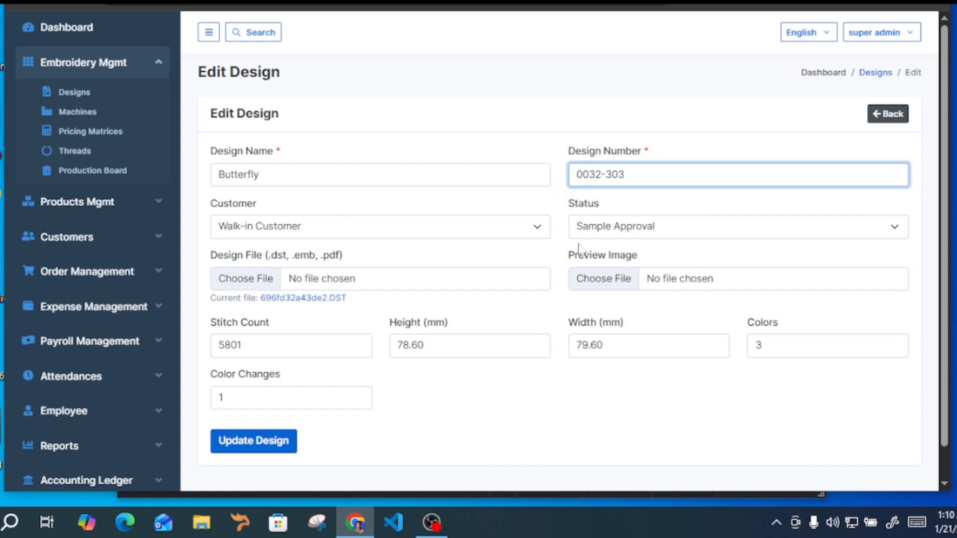
key("Tab")
left_click(262, 199)
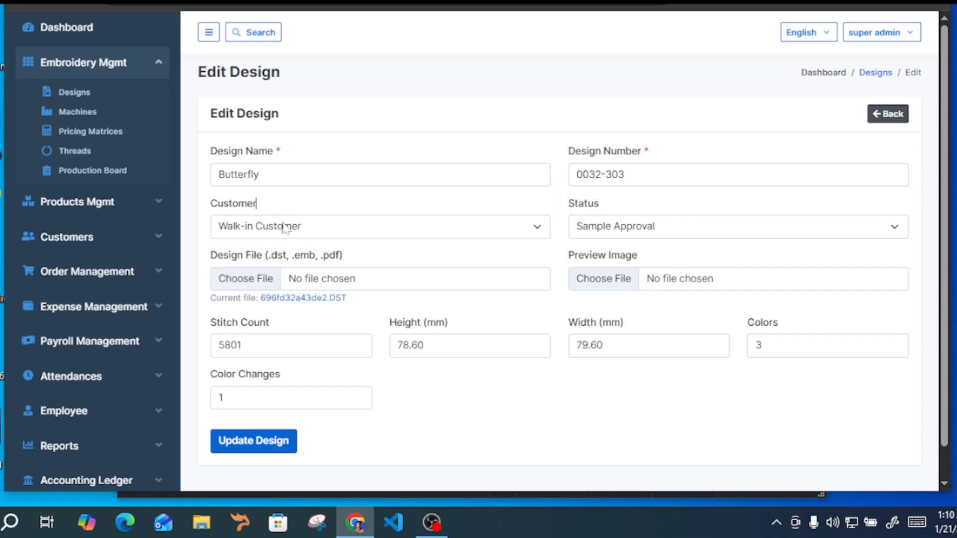
left_click(286, 226)
left_click(301, 221)
left_click(650, 230)
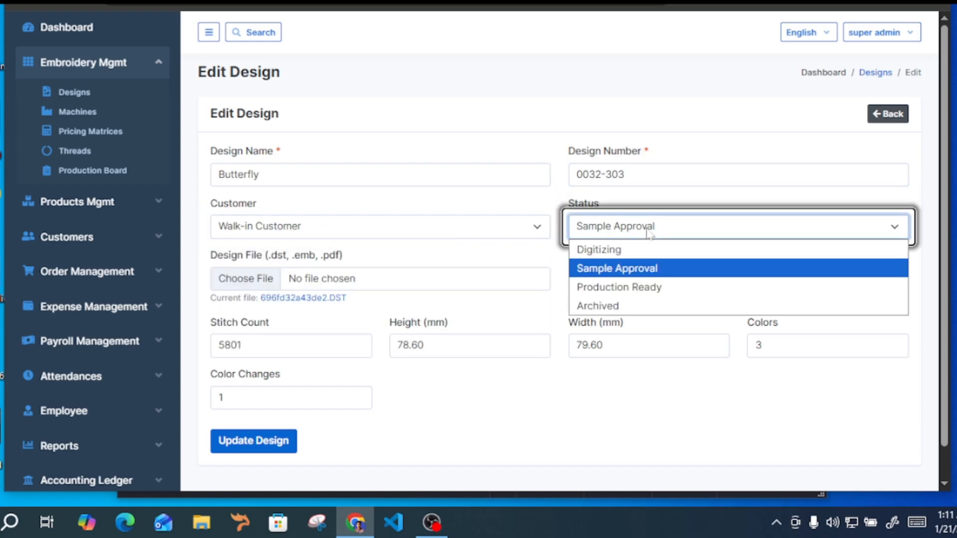
left_click(621, 264)
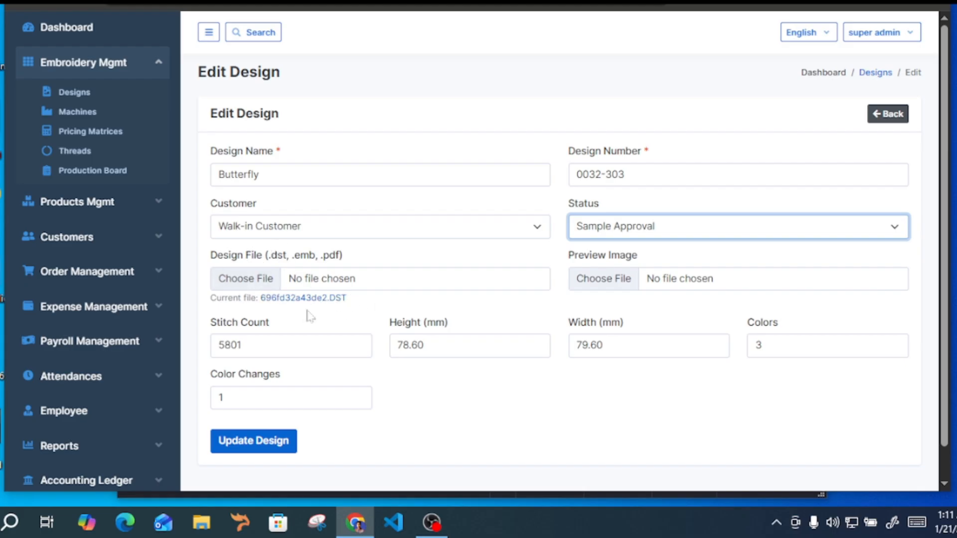
Open the download of the design's current DST file and cancel saving it
left_click_drag(211, 302, 390, 301)
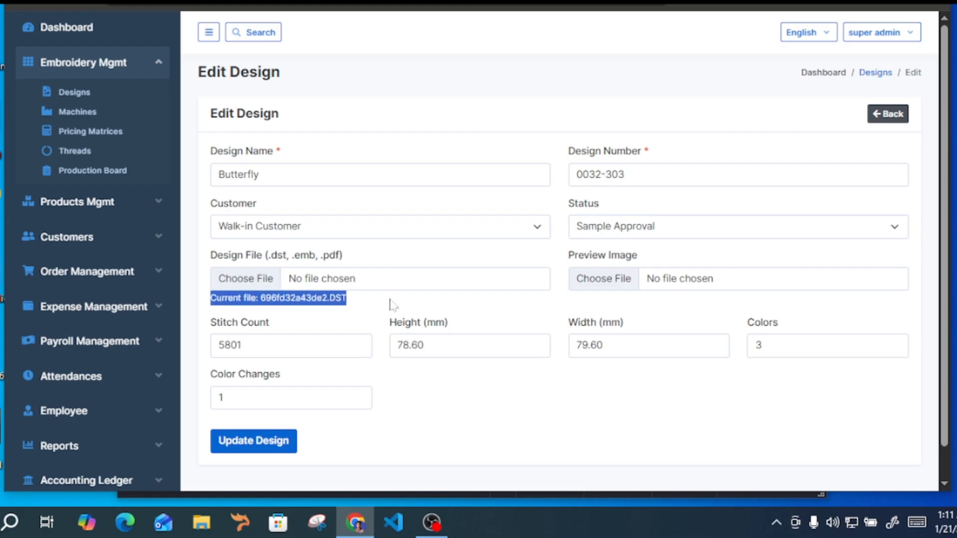
left_click(317, 301)
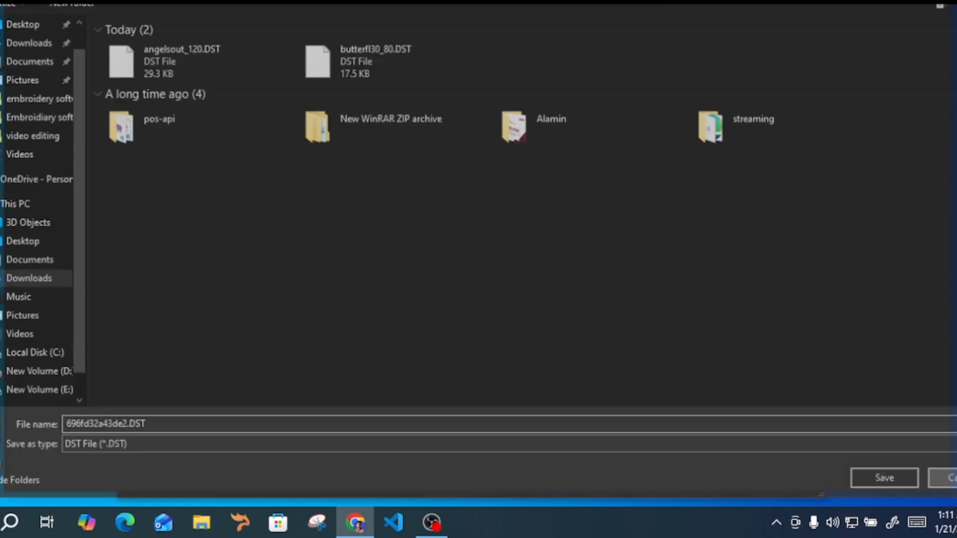
left_click(952, 478)
Attach WhatsApp Image 2026-01-17 at 9.11.29 PM.jpeg from the Downloads folder as the design's preview image
triple_click(588, 255)
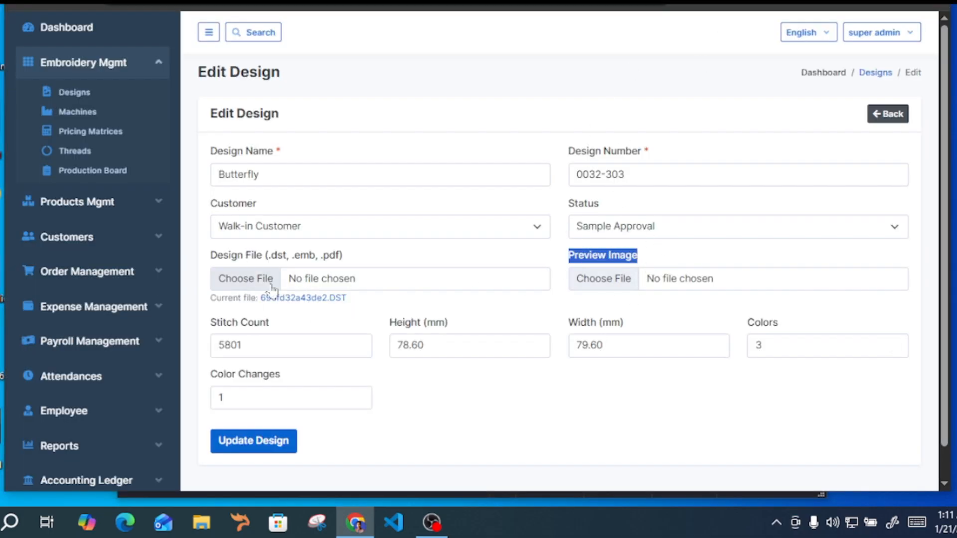
left_click(621, 282)
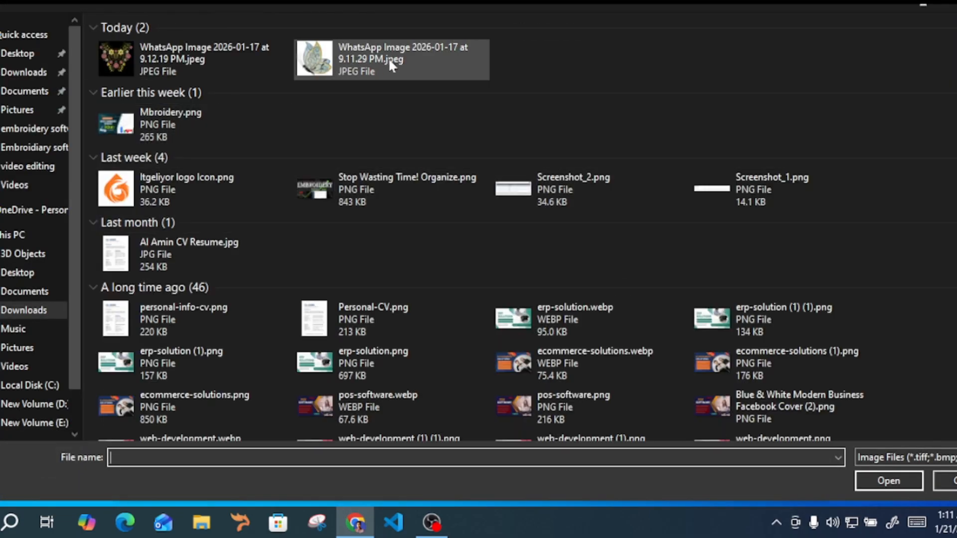
left_click(392, 59)
left_click(867, 484)
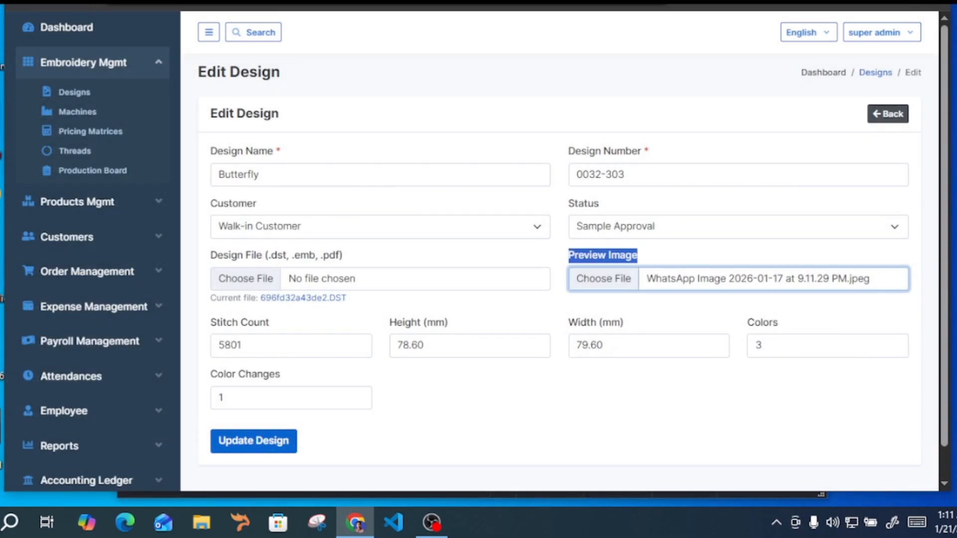
left_click(567, 253)
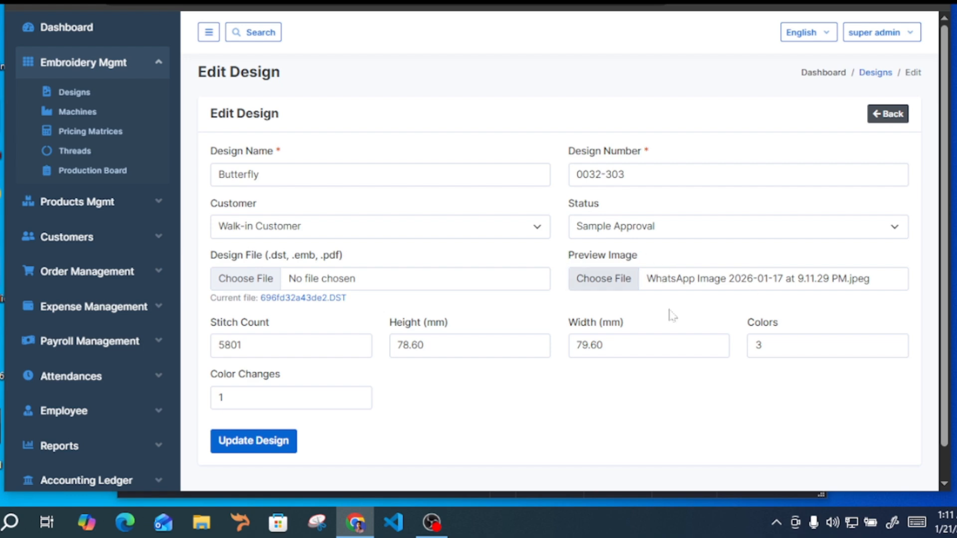
Check the stitch count and dimensions, update the design and return to the designs list
left_click_drag(249, 346, 224, 346)
left_click(434, 361)
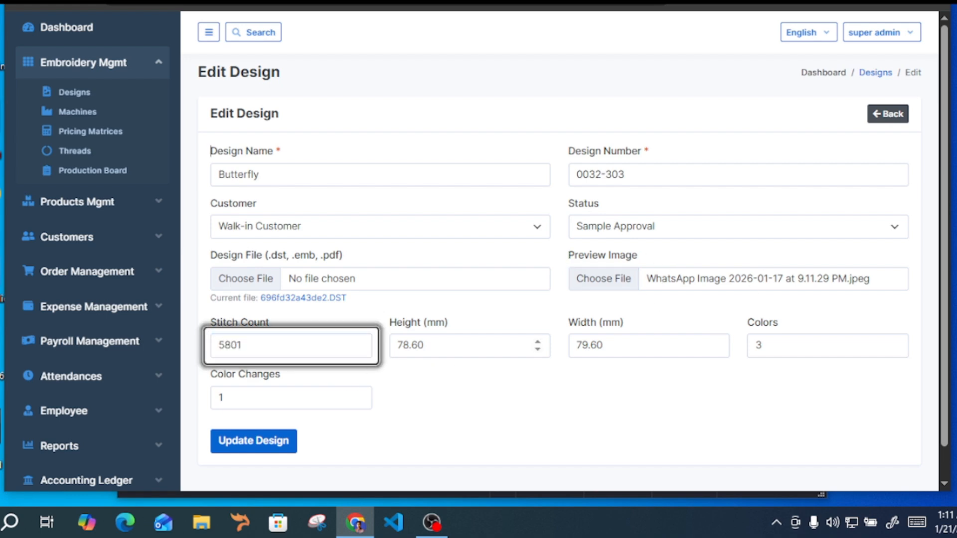
left_click(299, 346)
left_click(649, 346)
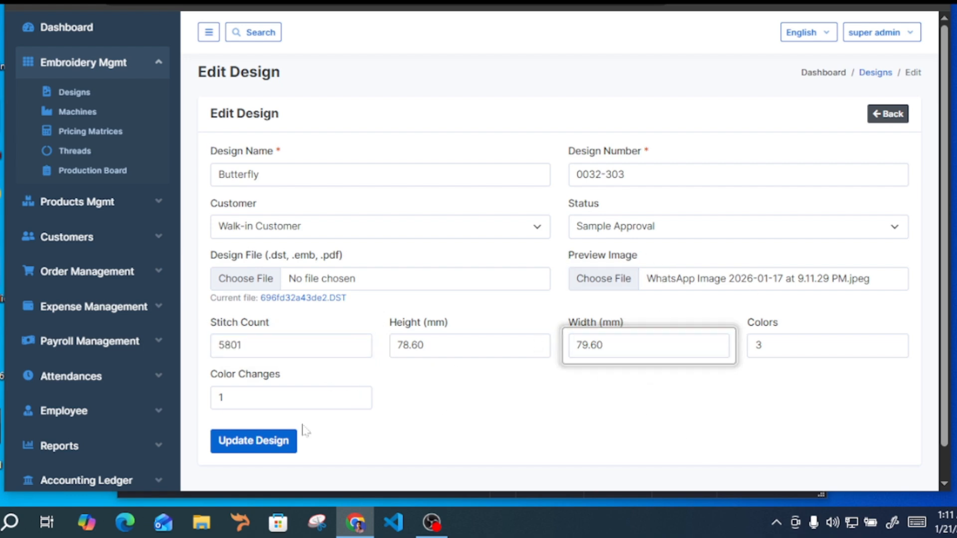
left_click(280, 441)
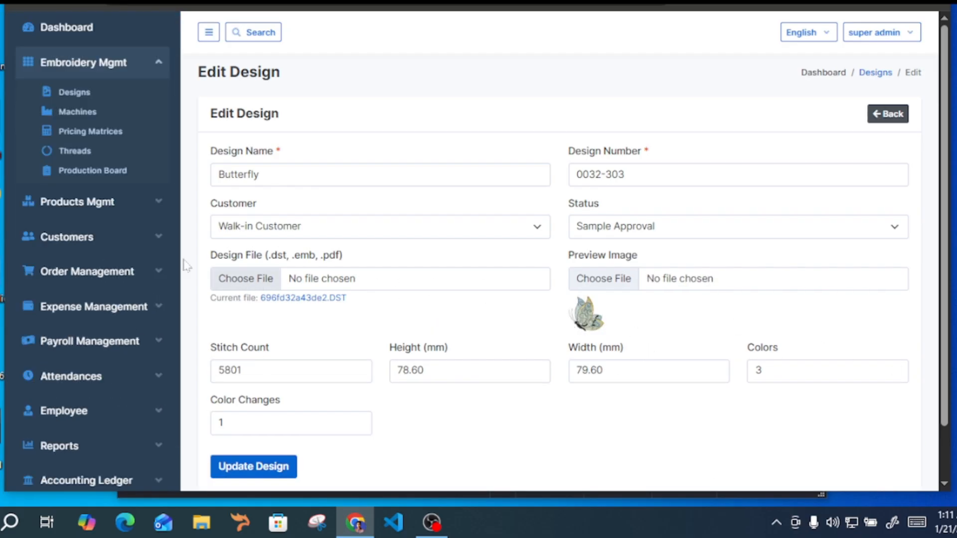
left_click(884, 118)
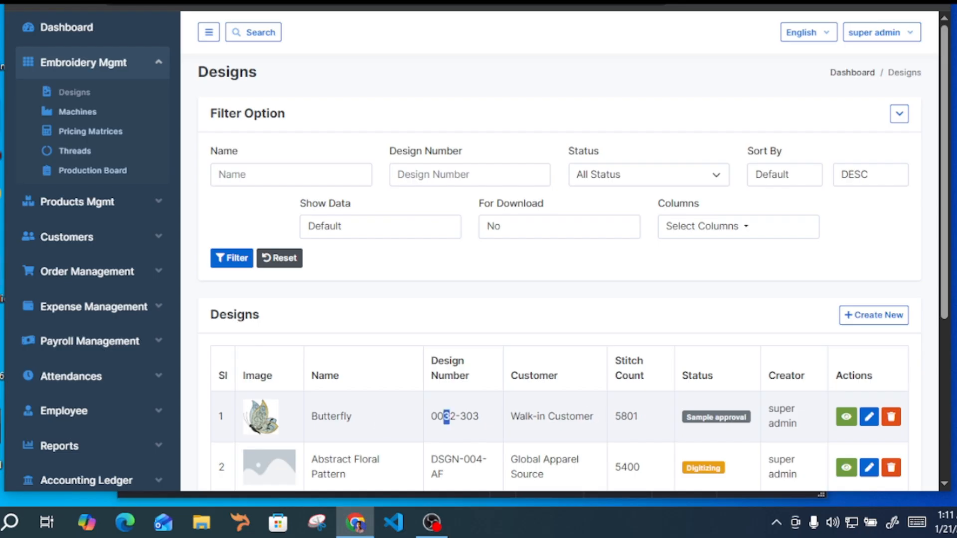
Open the Butterfly design's details page and examine its customer, stitch count, dimensions, colors, creator and creation date
scroll(822, 422, "down", 5)
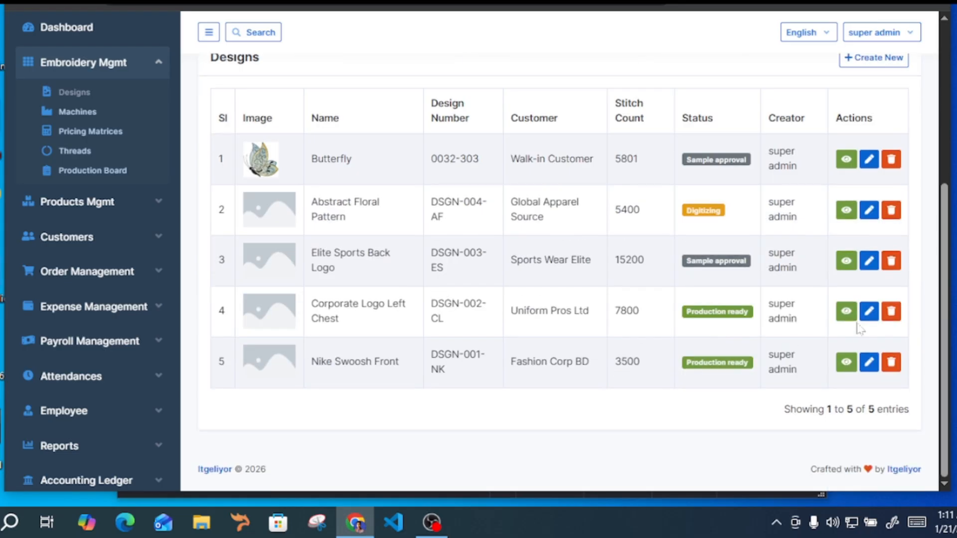
left_click(846, 158)
scroll(324, 195, "down", 1)
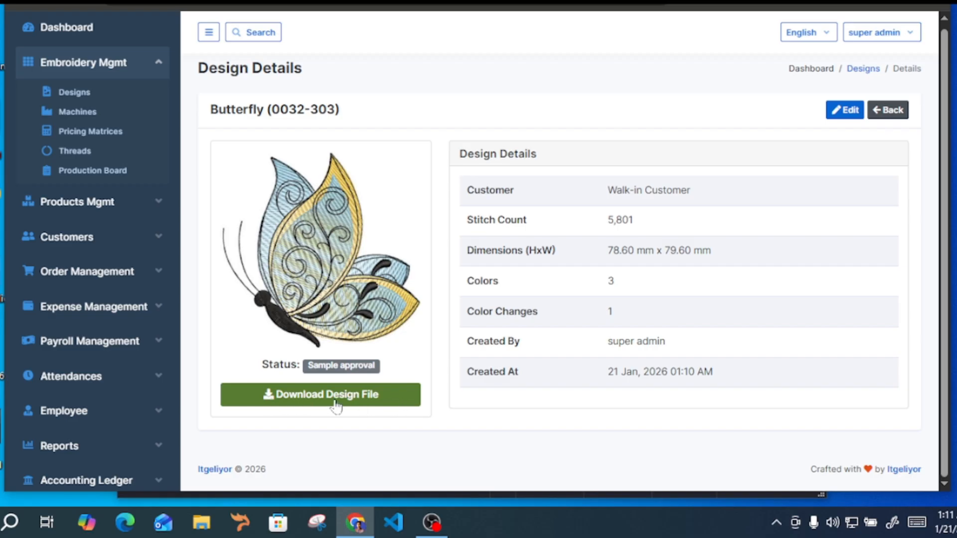
left_click_drag(473, 190, 622, 194)
left_click_drag(468, 221, 523, 222)
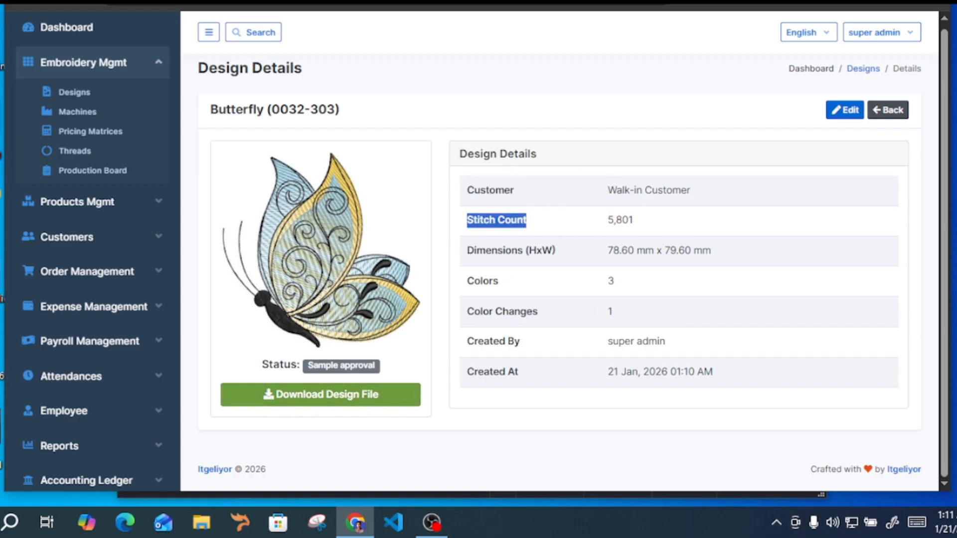
left_click_drag(474, 251, 556, 252)
left_click_drag(467, 281, 499, 282)
left_click(675, 295)
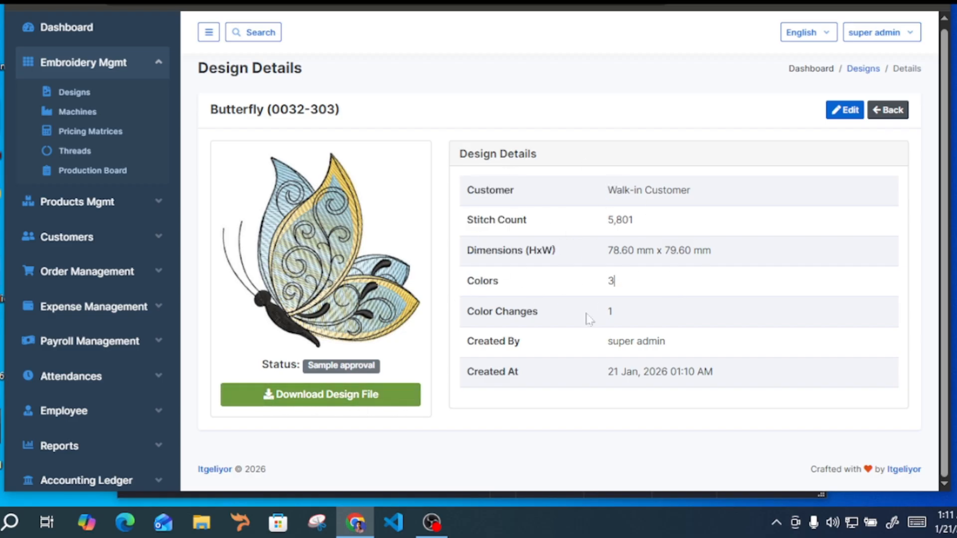
left_click_drag(514, 342, 643, 343)
left_click(676, 371)
left_click_drag(470, 380, 746, 380)
left_click(746, 380)
scroll(596, 290, "up", 1)
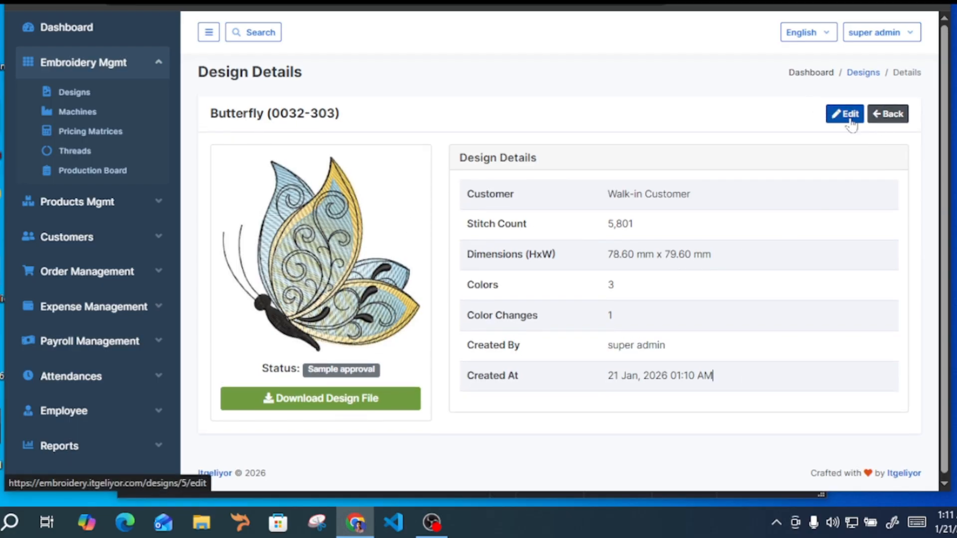
Return to the designs list and check the Butterfly entry there
left_click(889, 114)
scroll(743, 349, "down", 5)
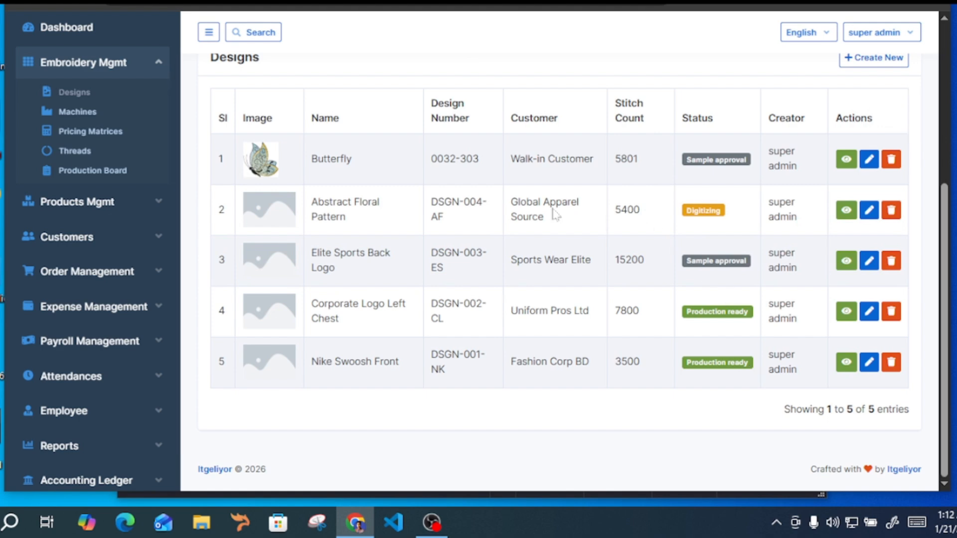
left_click_drag(303, 174, 394, 166)
left_click(501, 168)
Request deletion of the Butterfly design and decline the confirmation
scroll(648, 214, "up", 5)
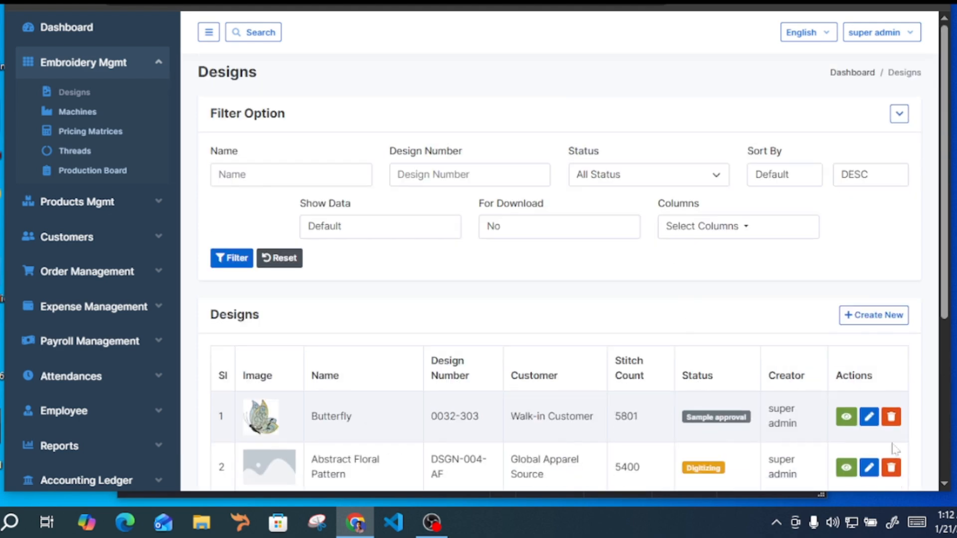
left_click(892, 416)
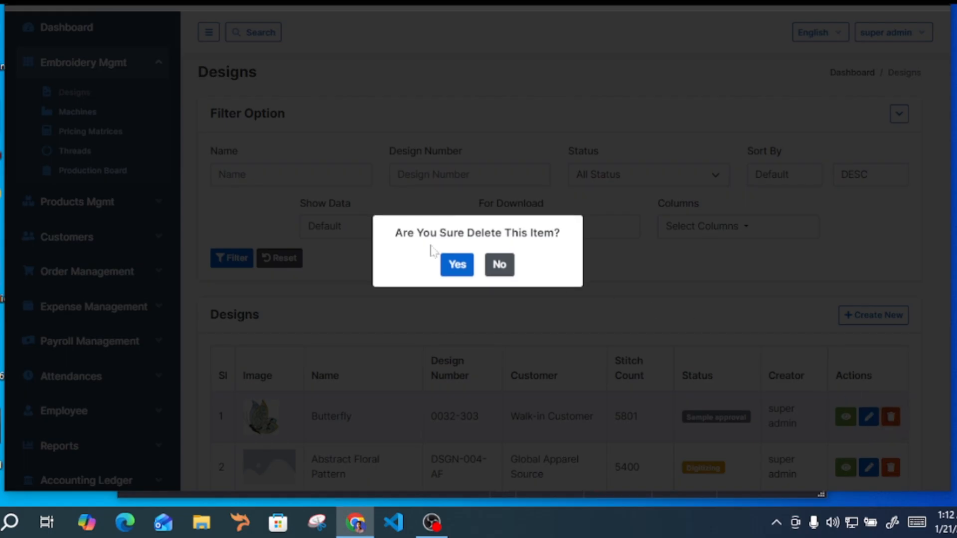
left_click(503, 269)
scroll(927, 299, "down", 3)
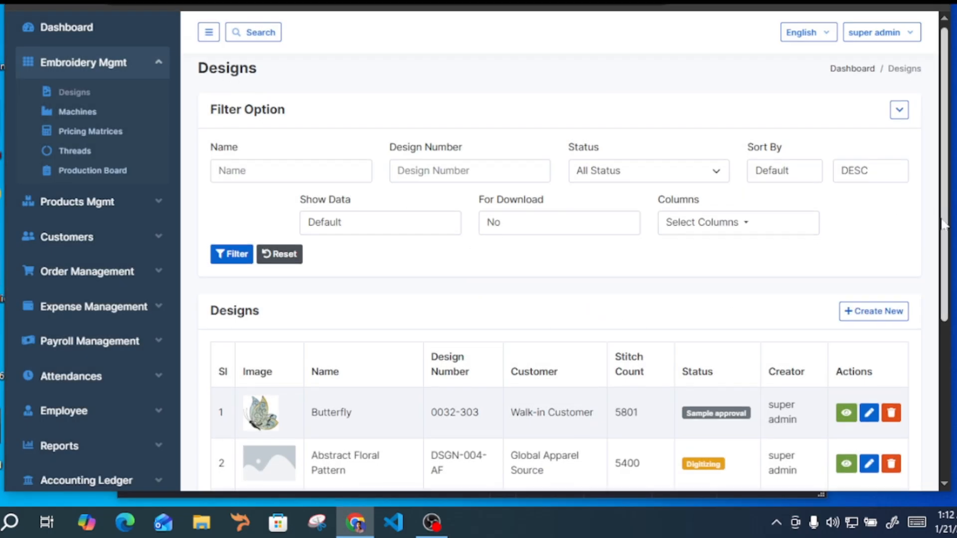
scroll(562, 349, "down", 2)
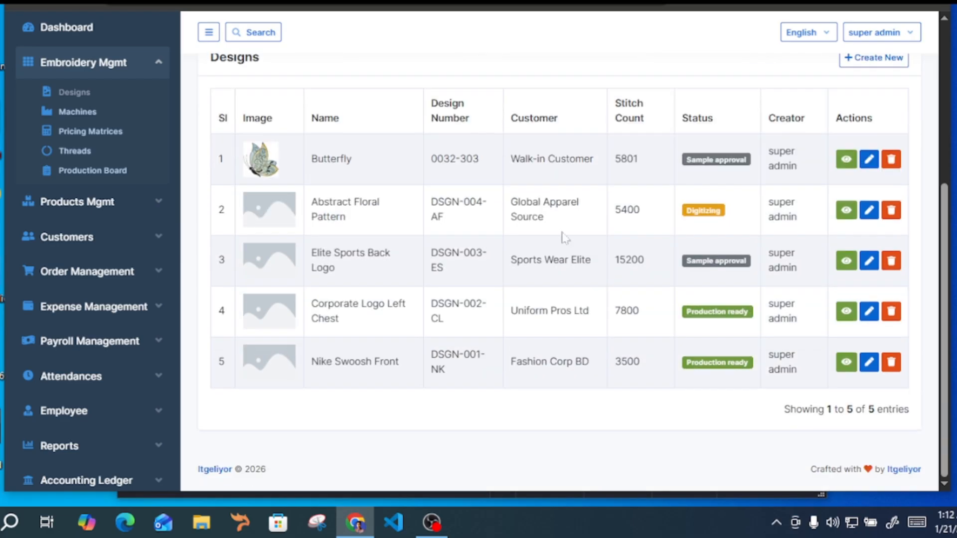
Filter the designs list by the Sample Approval status
scroll(603, 280, "up", 5)
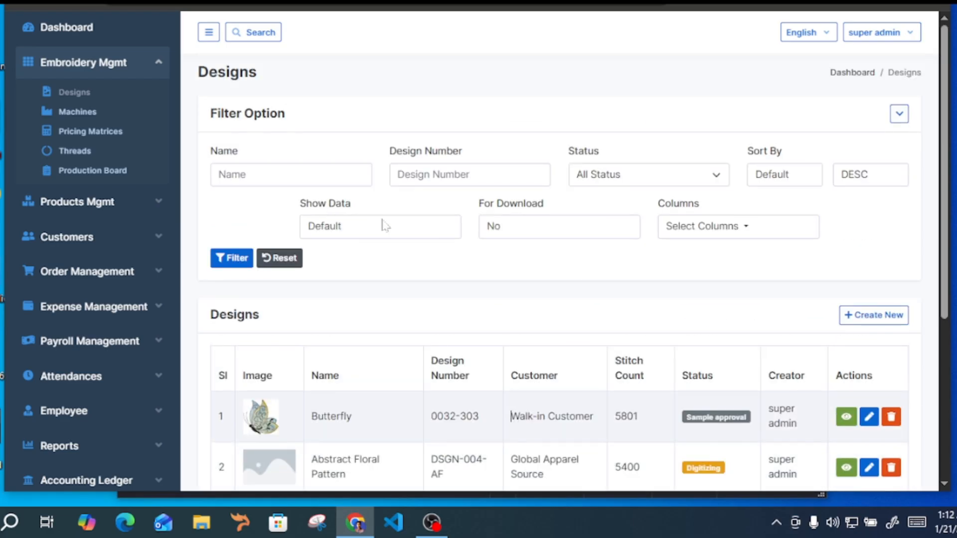
left_click(643, 175)
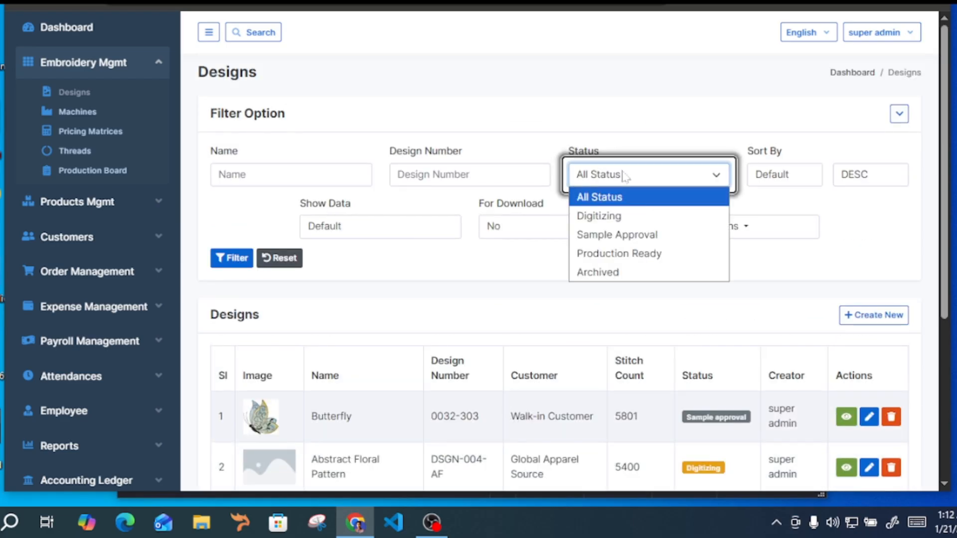
left_click(618, 234)
left_click(231, 258)
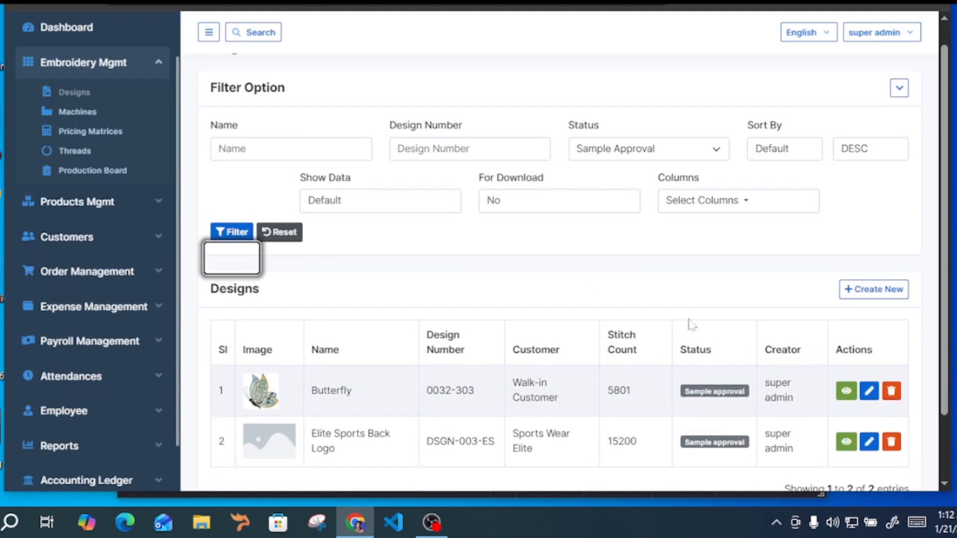
Delete the Butterfly design from the filtered list, confirm the deletion and dismiss the notification
scroll(690, 321, "down", 2)
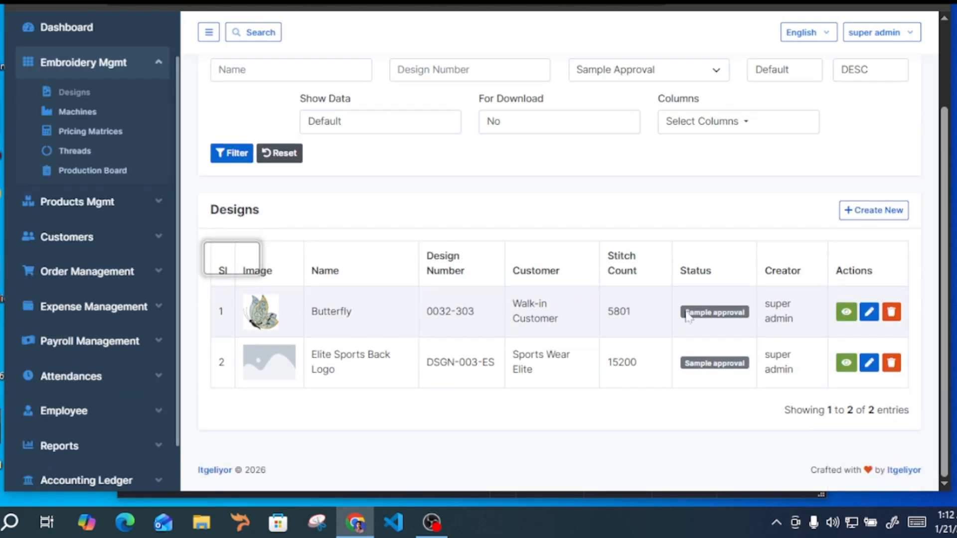
left_click(892, 312)
left_click_drag(395, 233, 555, 234)
left_click(547, 258)
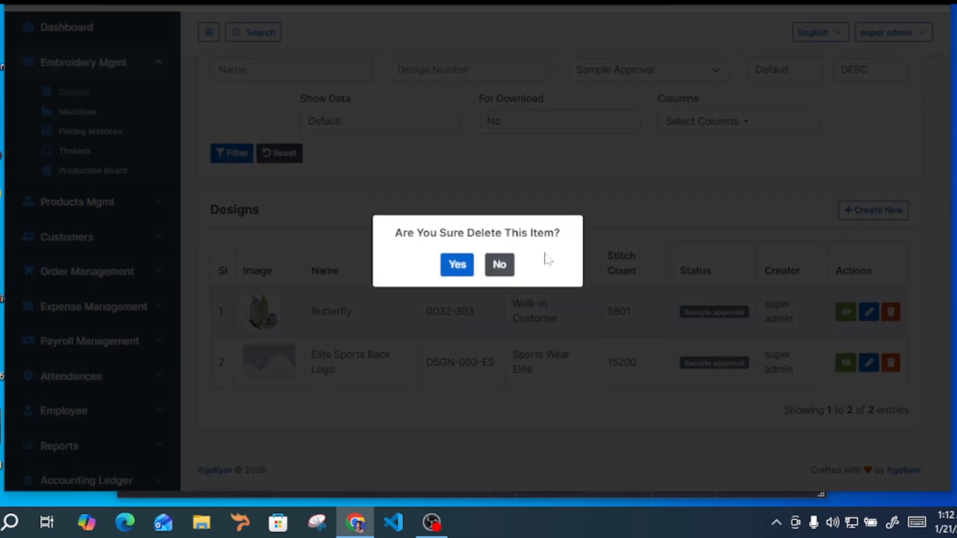
left_click(465, 268)
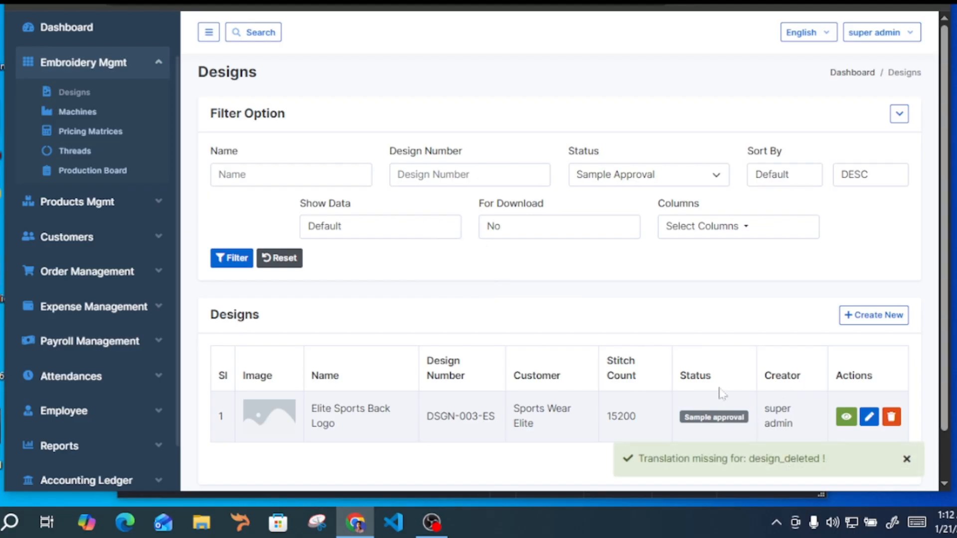
left_click(906, 459)
Reopen the Designs page to show the full list without the status filter
scroll(626, 354, "down", 1)
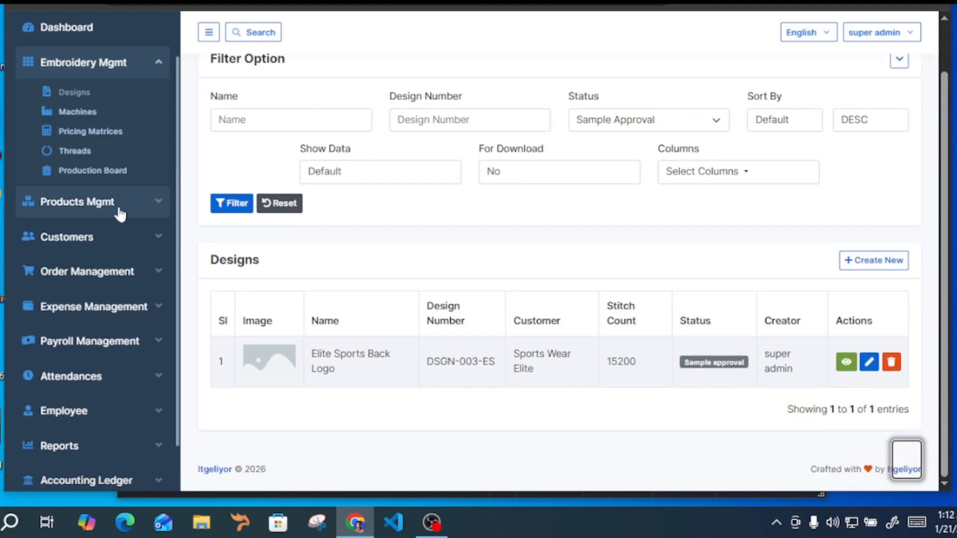
left_click(94, 93)
scroll(426, 239, "down", 4)
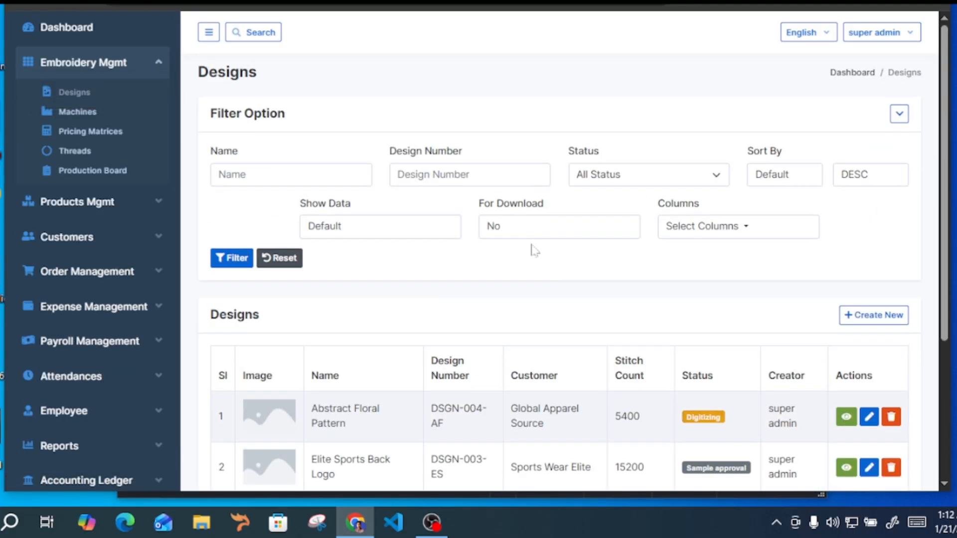